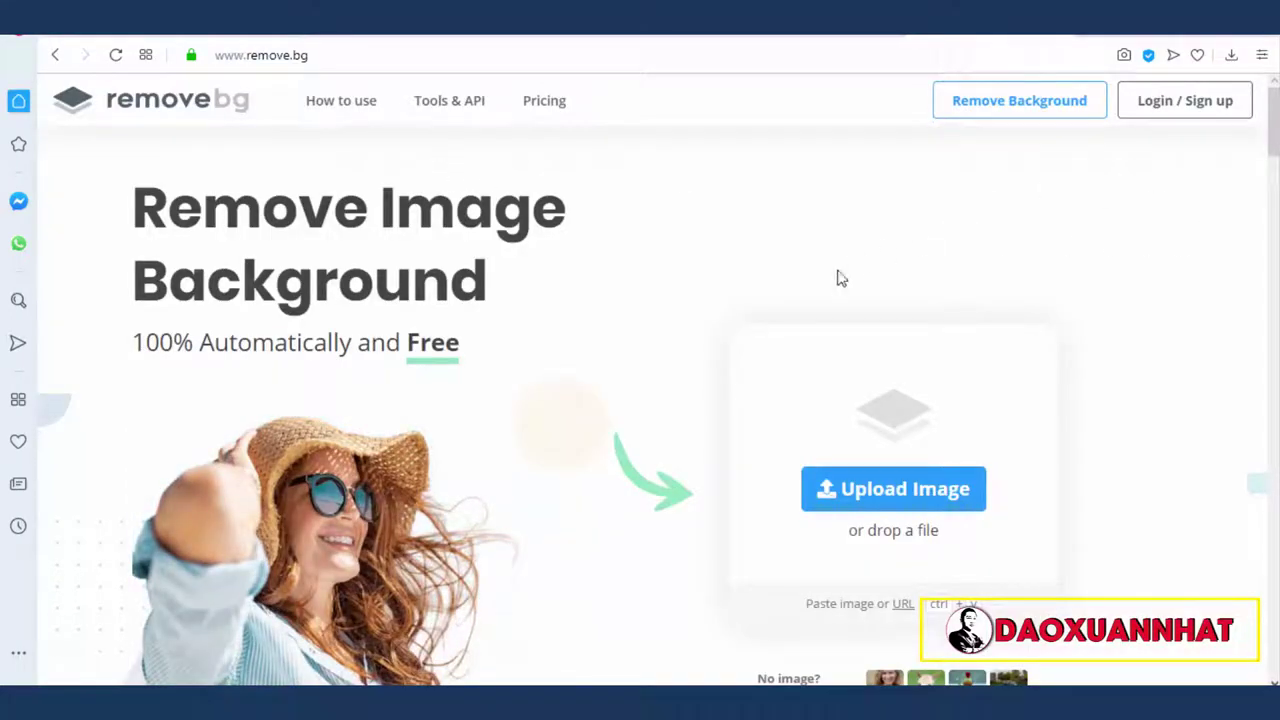
Move between Photoshop's dxn2.png and the remove.bg page, looking over the man's head.
{"action": "left_click", "coordinate": [762, 627]}
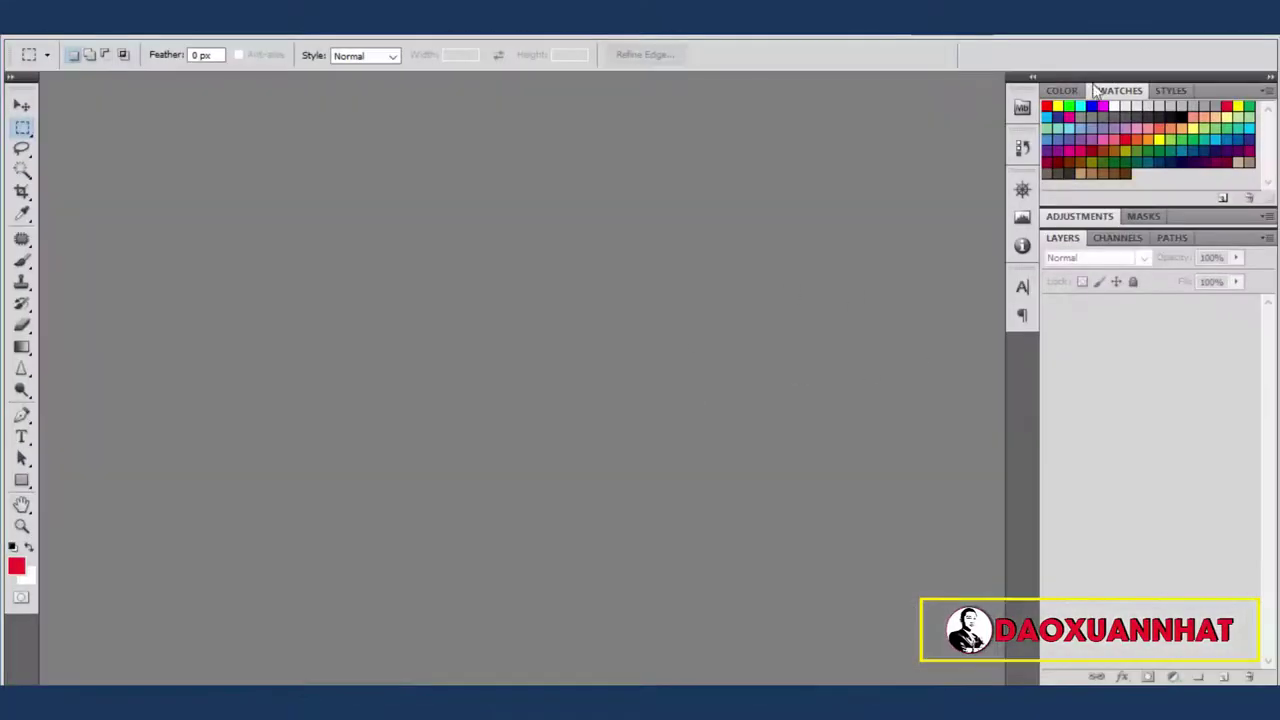
{"action": "left_click", "coordinate": [1193, 36]}
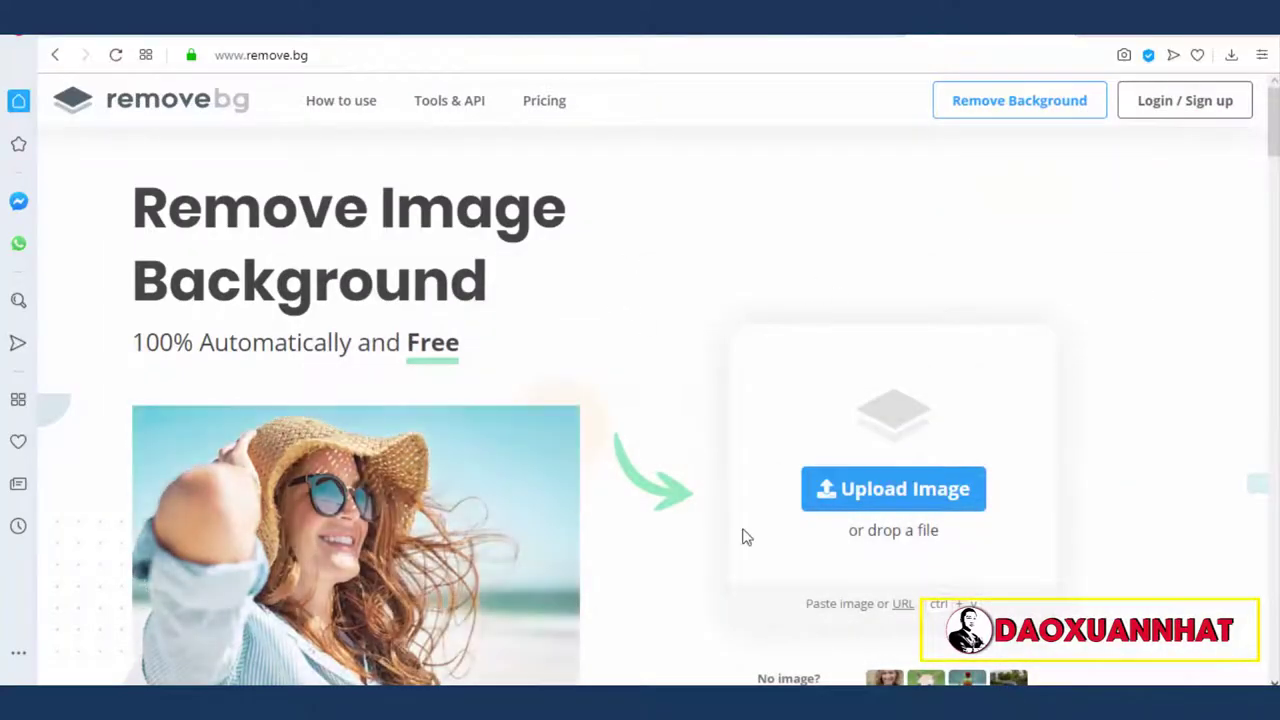
{"action": "left_click", "coordinate": [765, 620]}
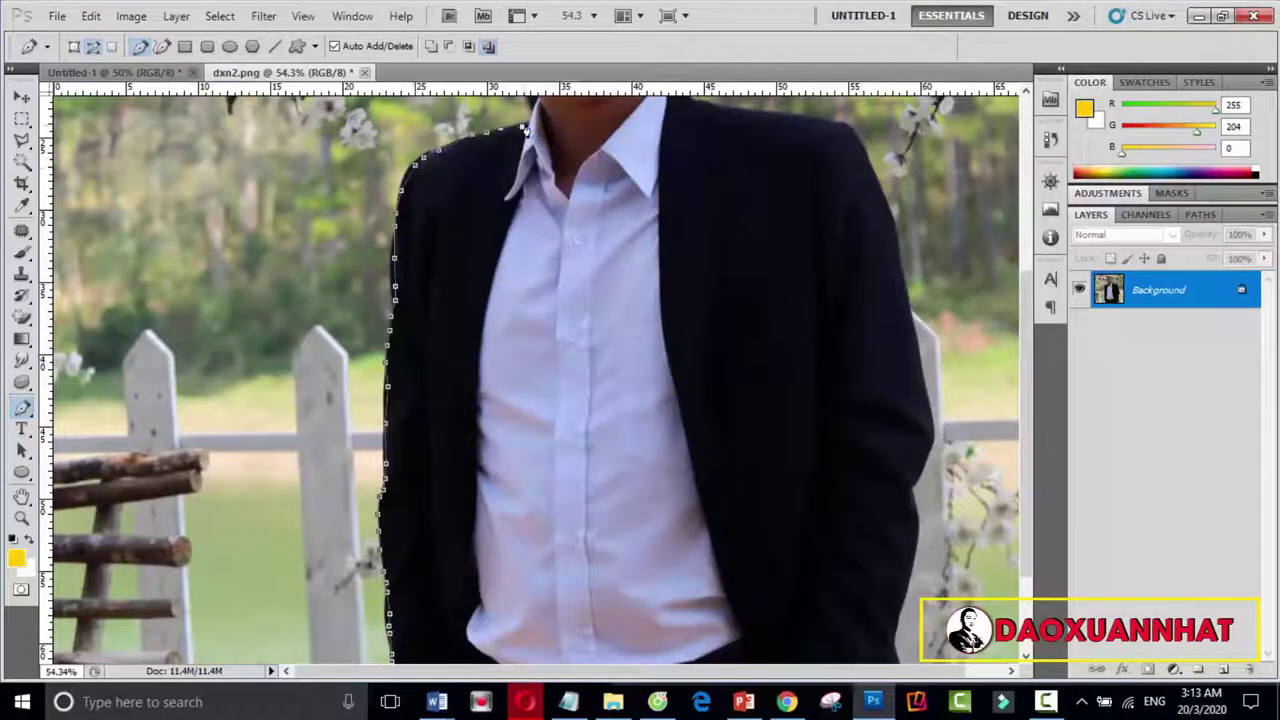
{"action": "left_click", "coordinate": [524, 116]}
{"action": "left_click_drag", "start_coordinate": [526, 112], "coordinate": [530, 337]}
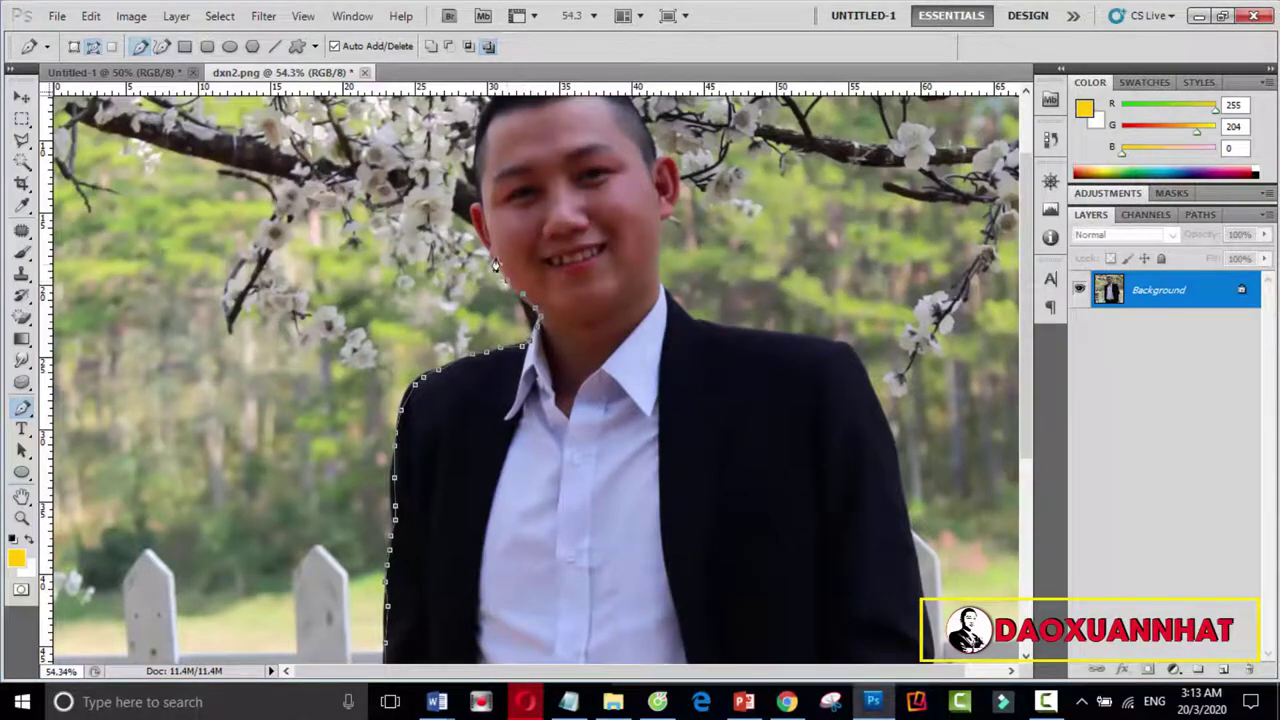
{"action": "left_click_drag", "start_coordinate": [479, 211], "coordinate": [473, 281]}
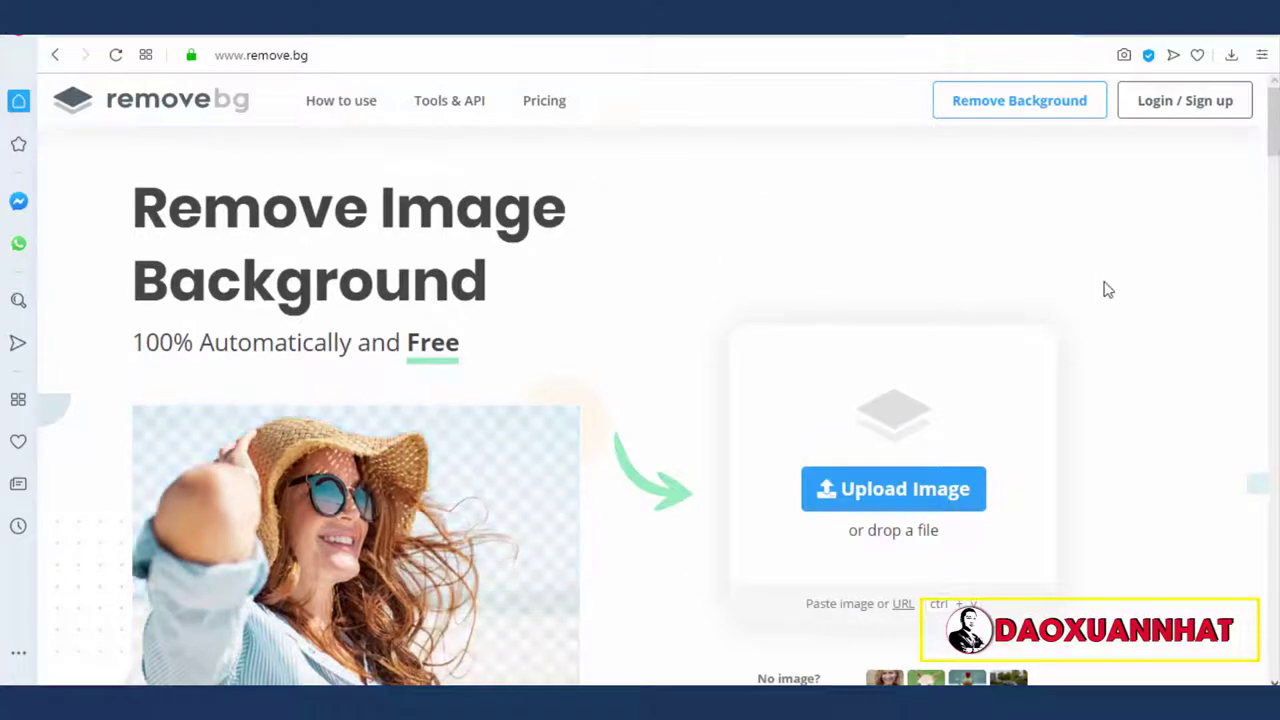
{"action": "scroll", "coordinate": [1266, 150], "scroll_direction": "down", "scroll_amount": 2}
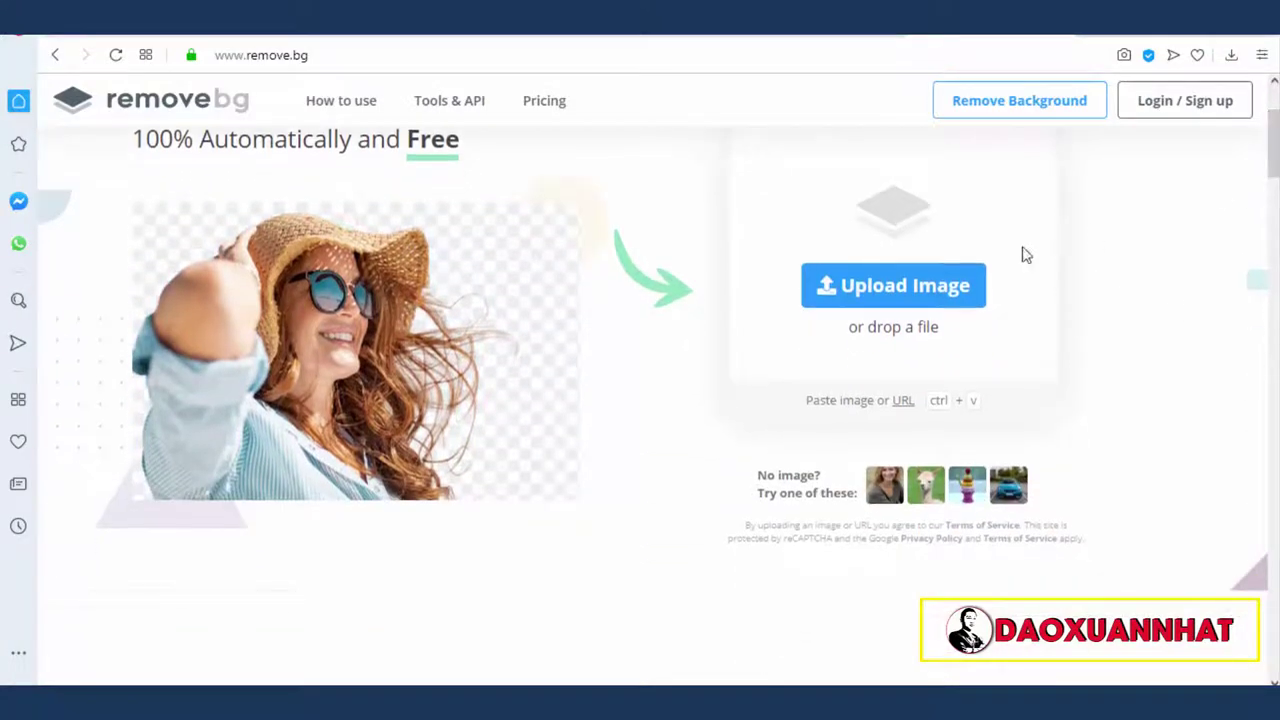
{"action": "scroll", "coordinate": [780, 317], "scroll_direction": "up", "scroll_amount": 2}
{"action": "scroll", "coordinate": [600, 330], "scroll_direction": "down", "scroll_amount": 3}
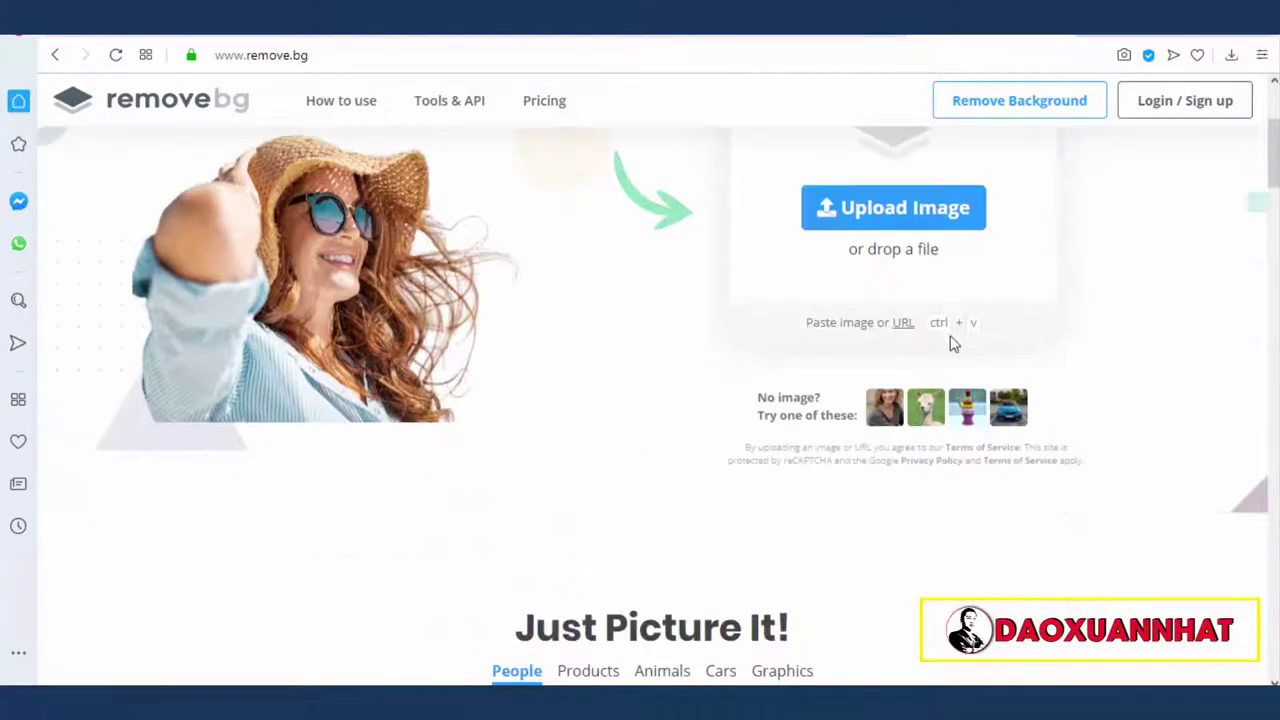
{"action": "scroll", "coordinate": [960, 342], "scroll_direction": "up", "scroll_amount": 1}
Upload the pink-shirt photo from Downloads > ÁO HỒN HỢP to remove.bg.
{"action": "left_click", "coordinate": [900, 305]}
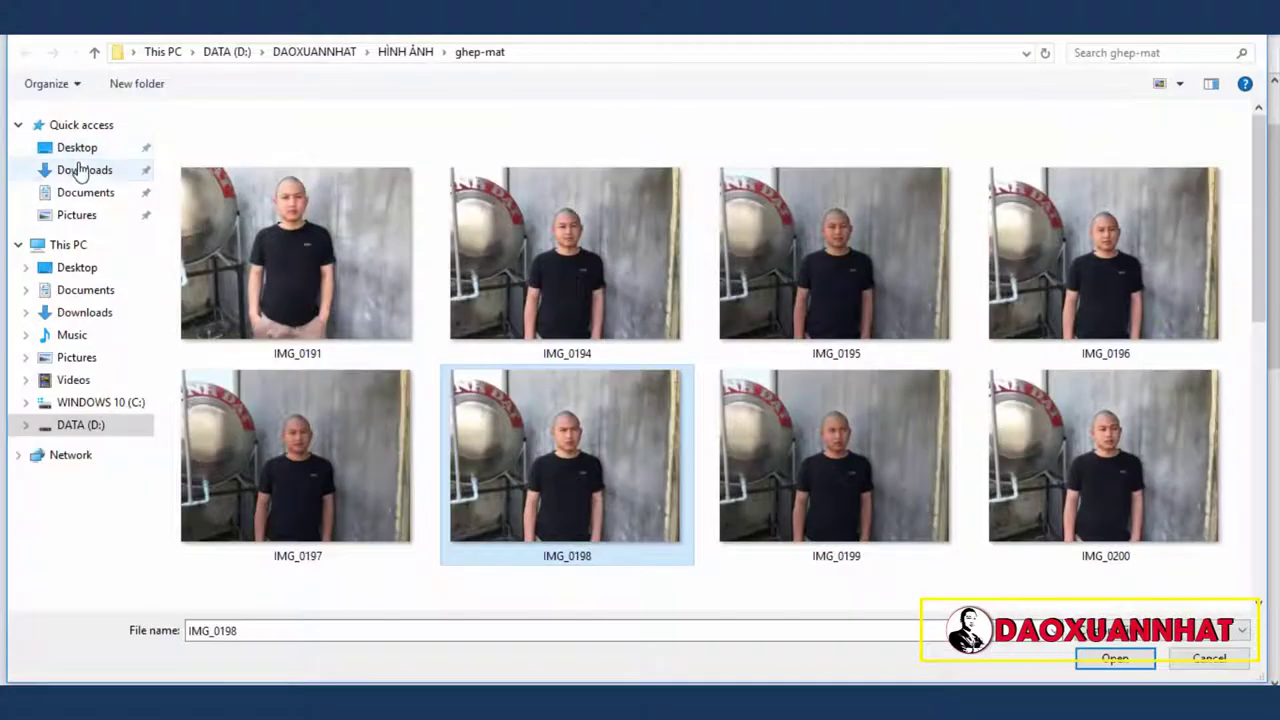
{"action": "left_click", "coordinate": [84, 170]}
{"action": "double_click", "coordinate": [219, 160]}
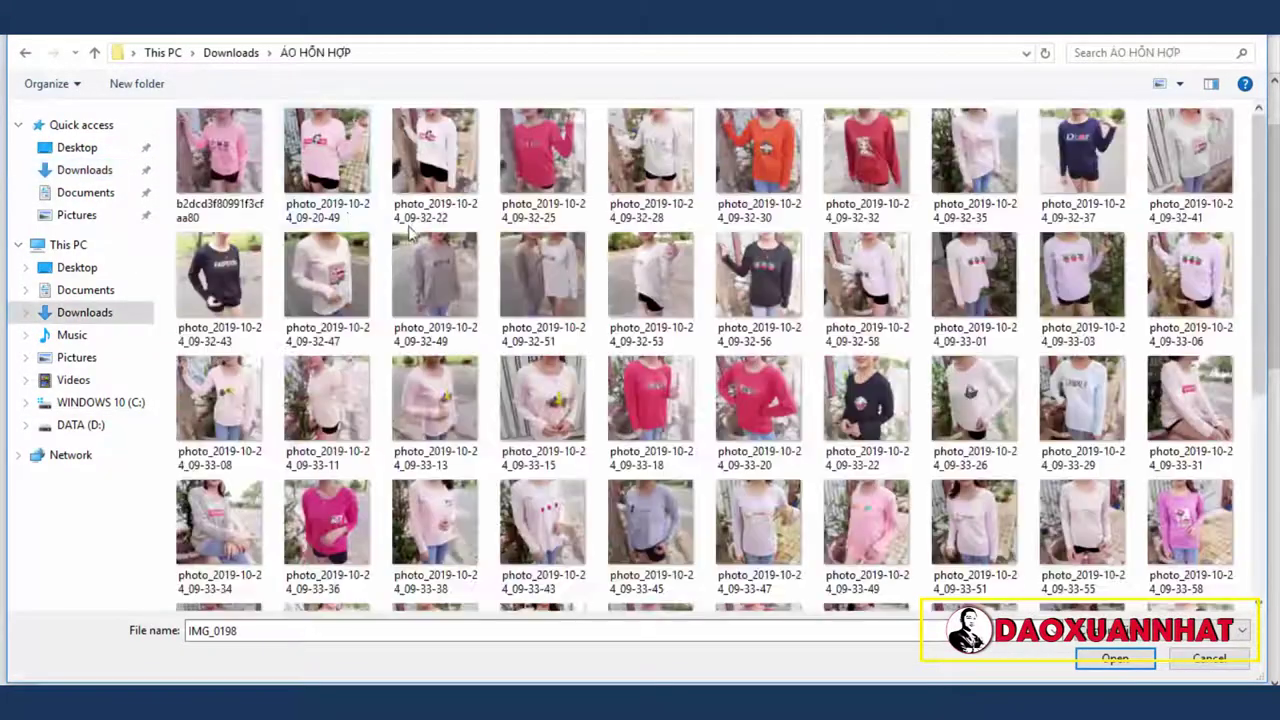
{"action": "left_click", "coordinate": [310, 165]}
{"action": "double_click", "coordinate": [310, 165]}
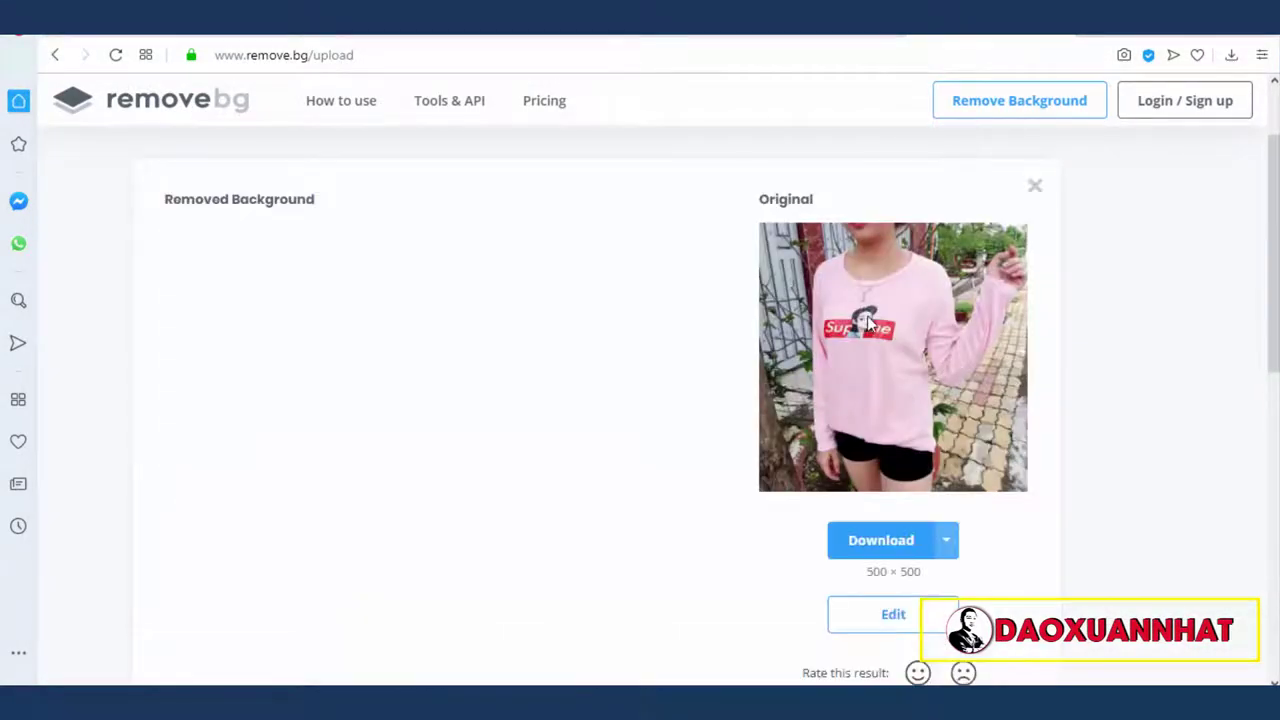
Show the cut-out's 500×500 and 1280×1280 download size options.
{"action": "scroll", "coordinate": [929, 493], "scroll_direction": "down", "scroll_amount": 1}
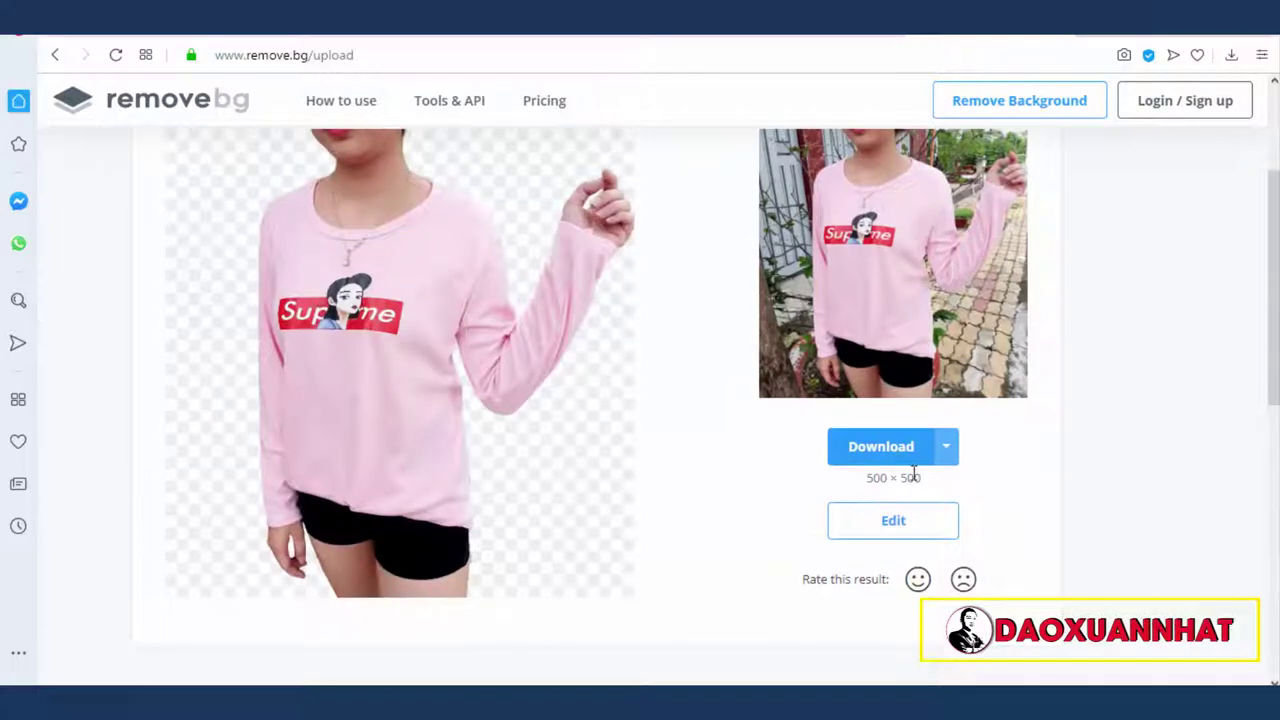
{"action": "left_click", "coordinate": [945, 455]}
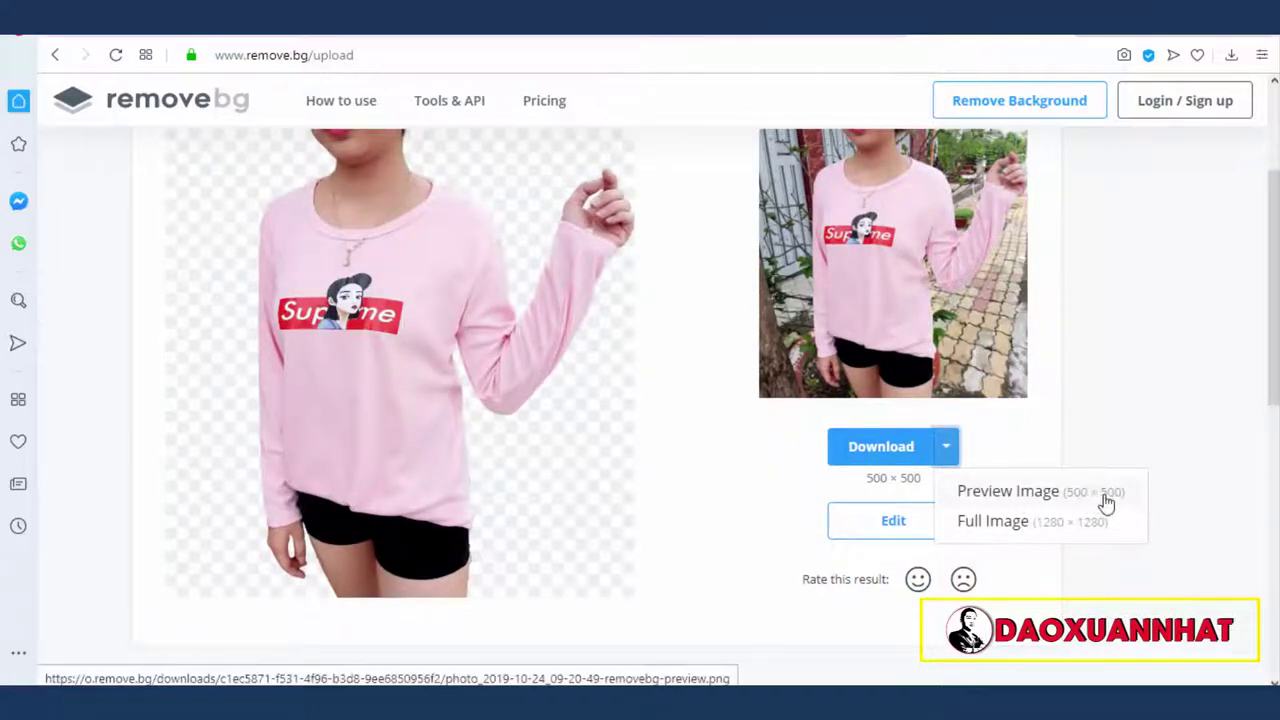
{"action": "left_click", "coordinate": [851, 449]}
{"action": "scroll", "coordinate": [848, 449], "scroll_direction": "up", "scroll_amount": 2}
{"action": "scroll", "coordinate": [900, 452], "scroll_direction": "down", "scroll_amount": 3}
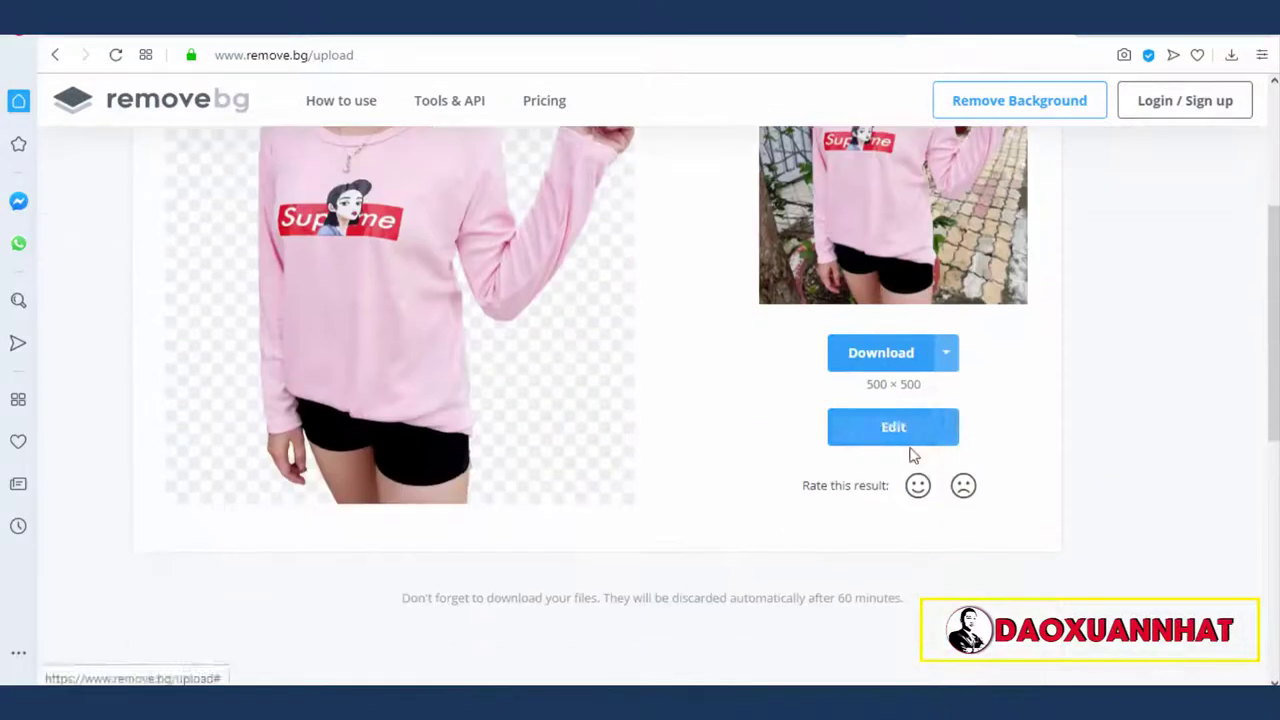
{"action": "left_click", "coordinate": [948, 366]}
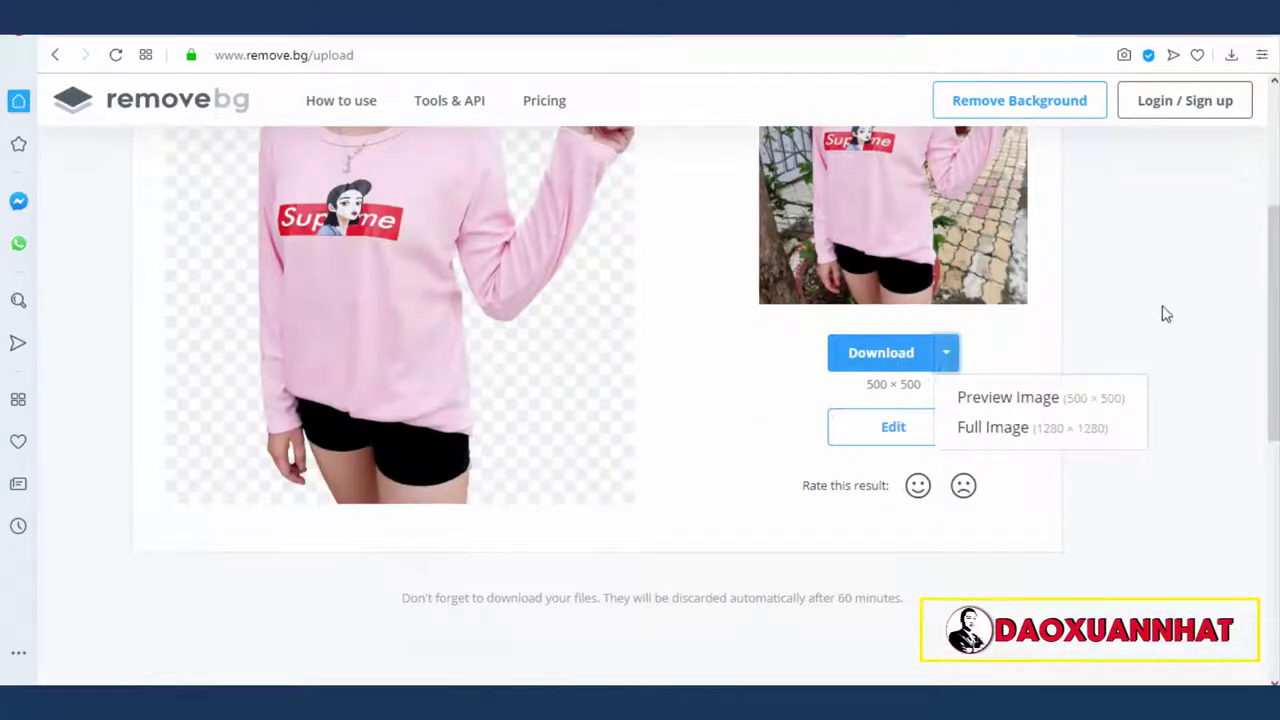
{"action": "left_click", "coordinate": [1062, 430]}
{"action": "scroll", "coordinate": [1206, 229], "scroll_direction": "up", "scroll_amount": 3}
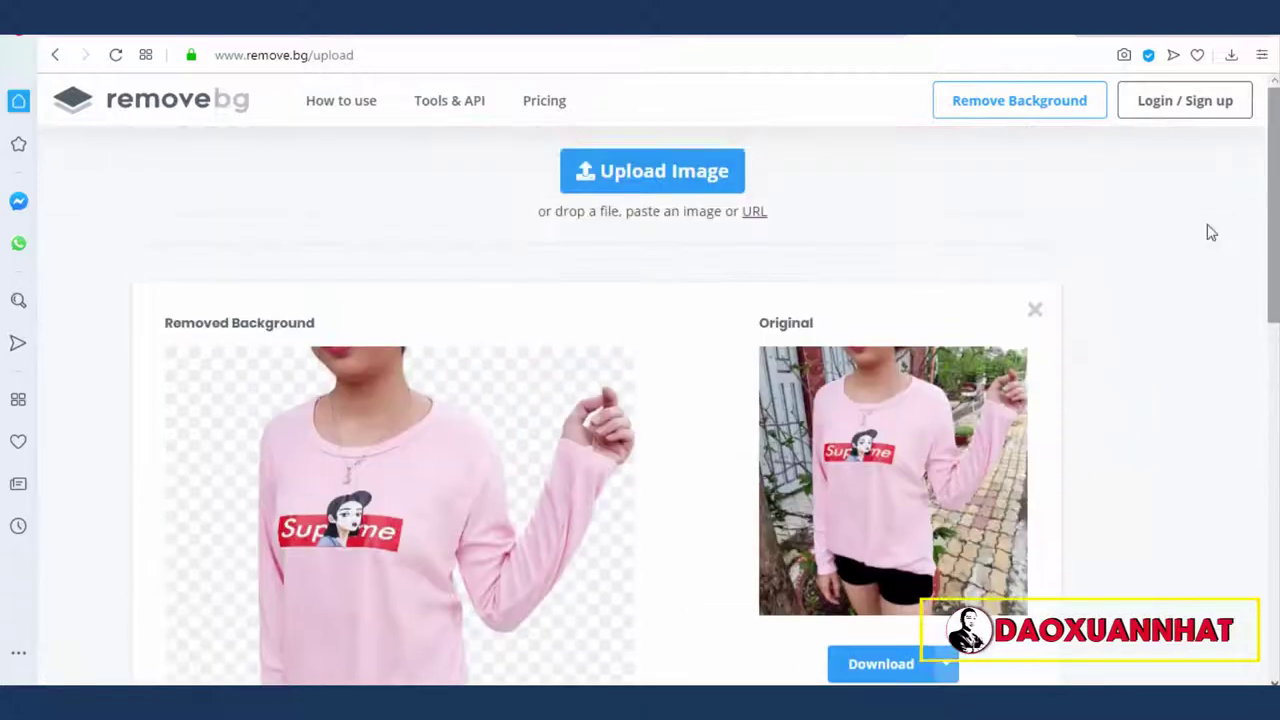
{"action": "left_click", "coordinate": [566, 104]}
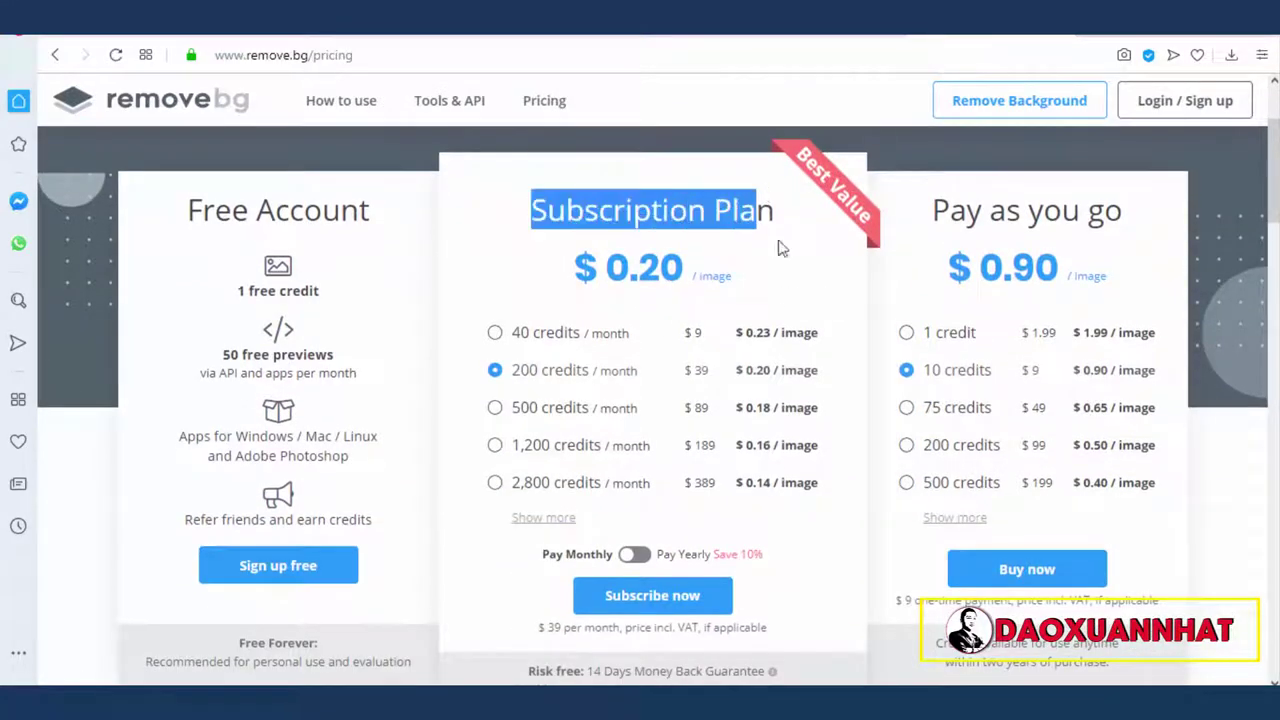
{"action": "left_click_drag", "start_coordinate": [531, 209], "coordinate": [843, 488]}
{"action": "left_click", "coordinate": [835, 512]}
{"action": "double_click", "coordinate": [1003, 268]}
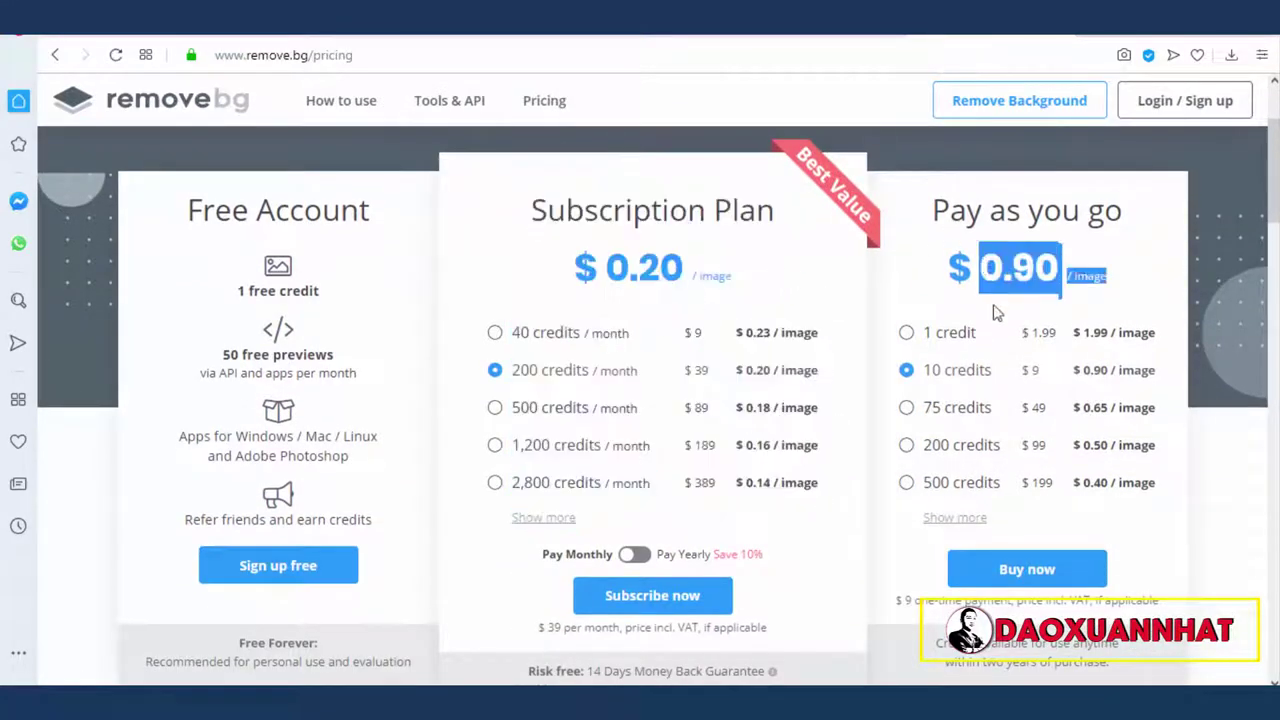
{"action": "left_click", "coordinate": [929, 192]}
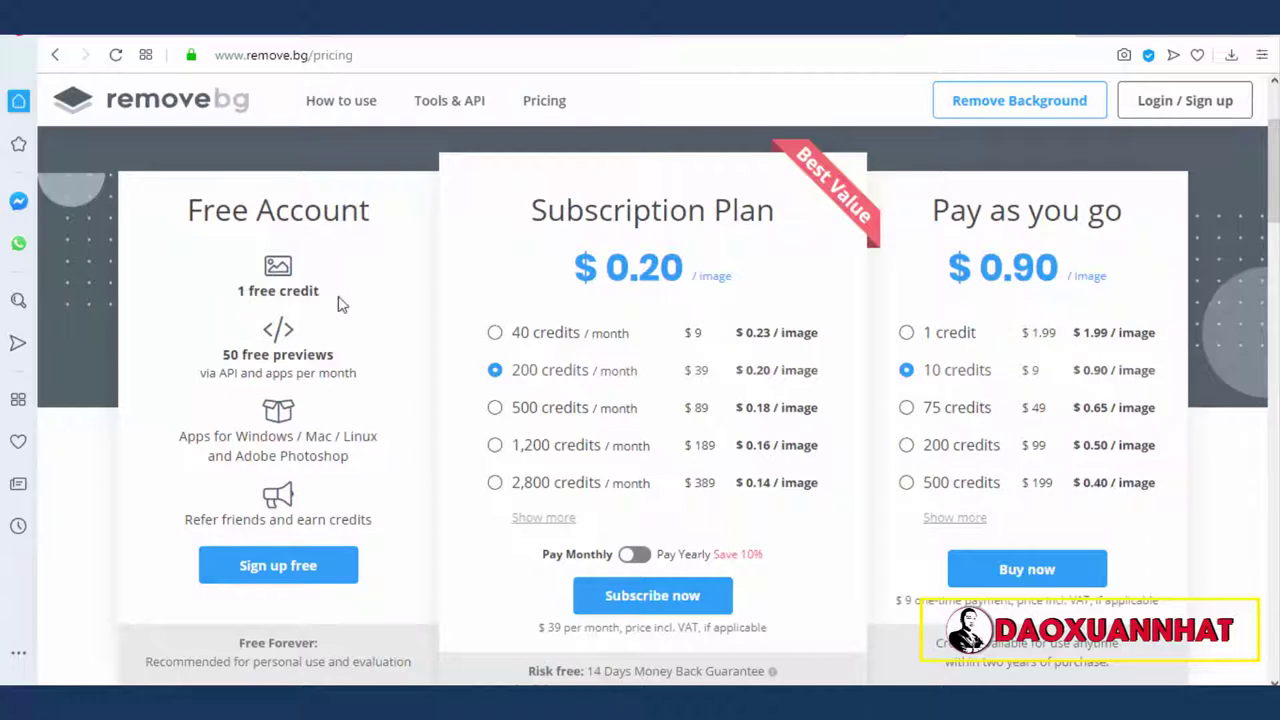
{"action": "left_click_drag", "start_coordinate": [224, 358], "coordinate": [356, 366]}
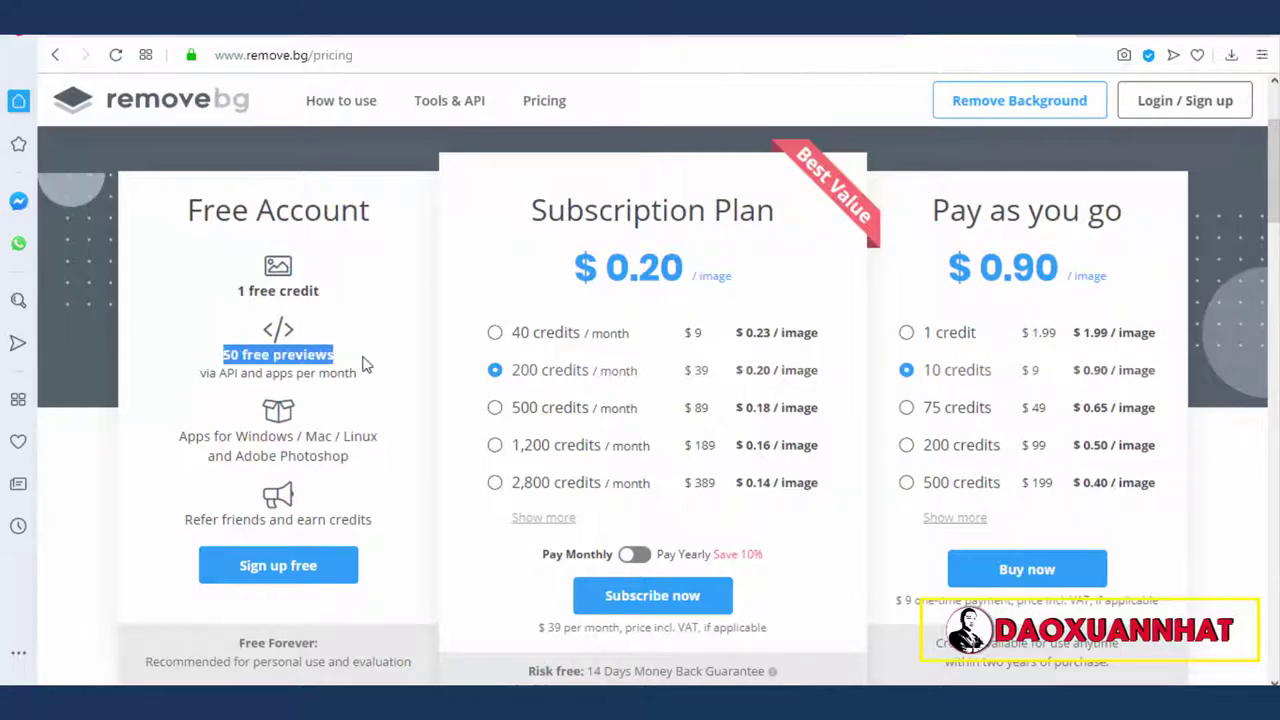
{"action": "left_click", "coordinate": [351, 356]}
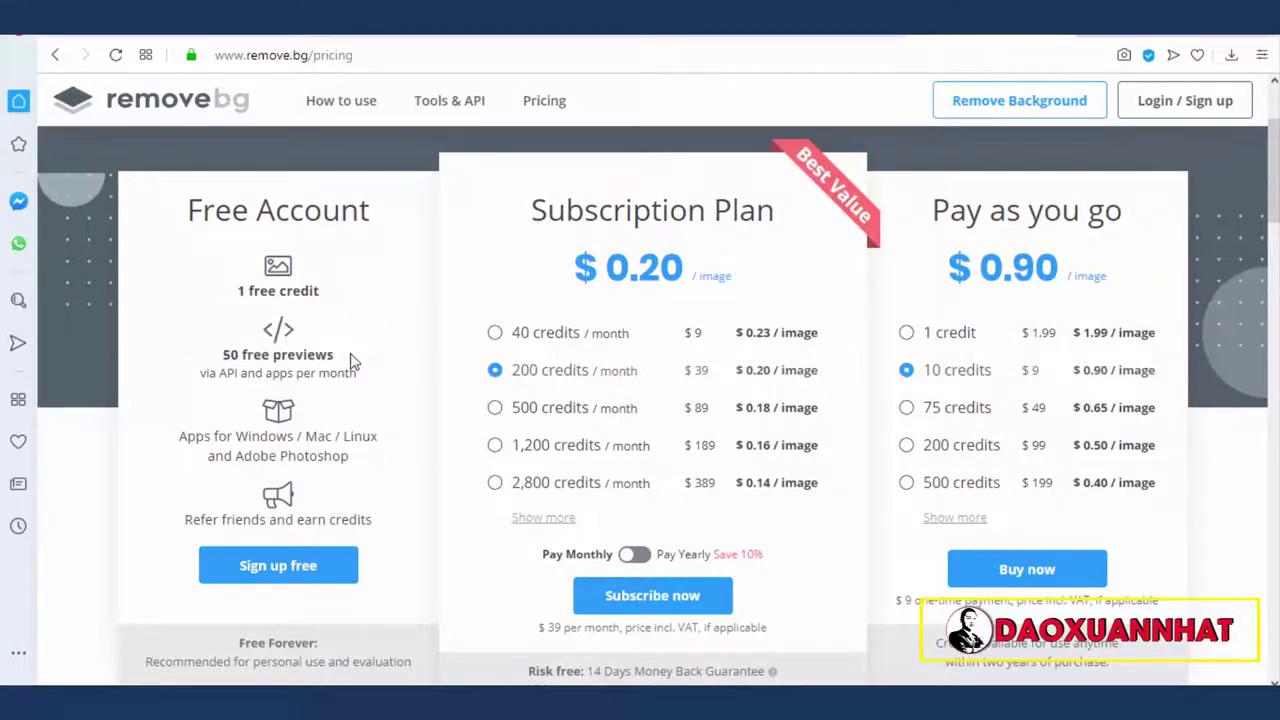
{"action": "left_click", "coordinate": [55, 55]}
Scroll through the remove.bg result page and glance at Photoshop.
{"action": "scroll", "coordinate": [268, 376], "scroll_direction": "down", "scroll_amount": 2}
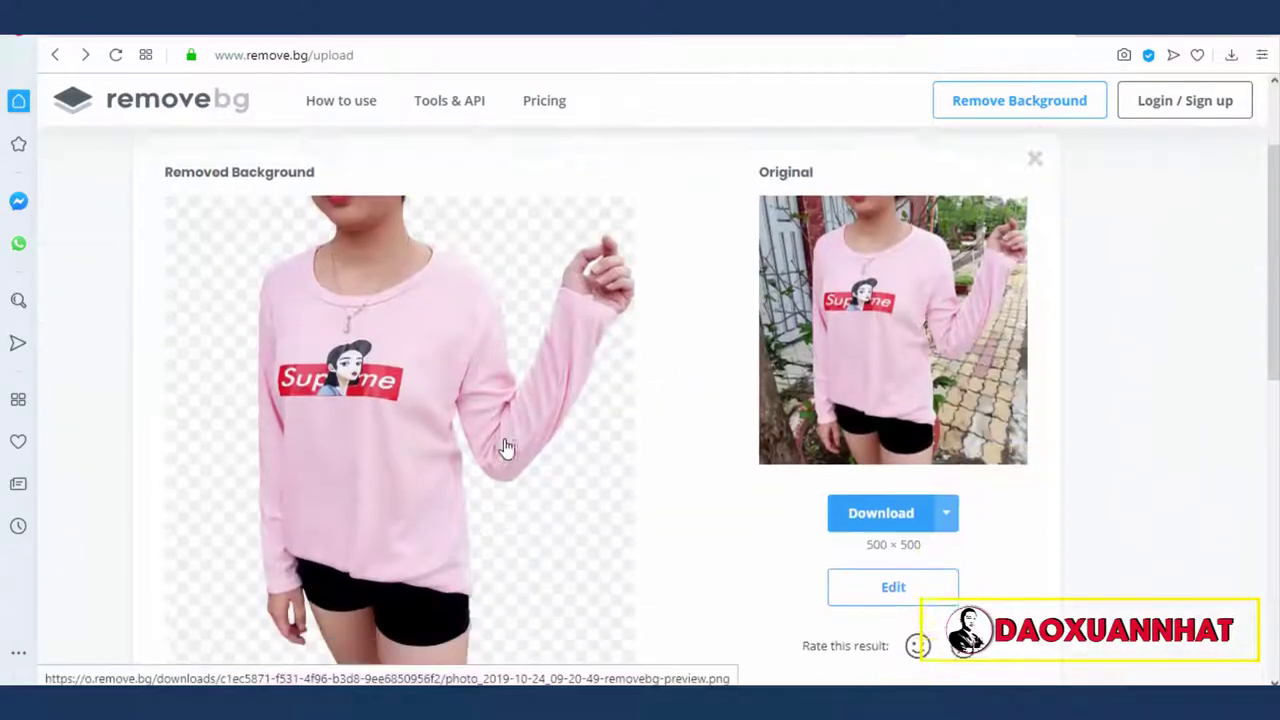
{"action": "scroll", "coordinate": [369, 394], "scroll_direction": "up", "scroll_amount": 2}
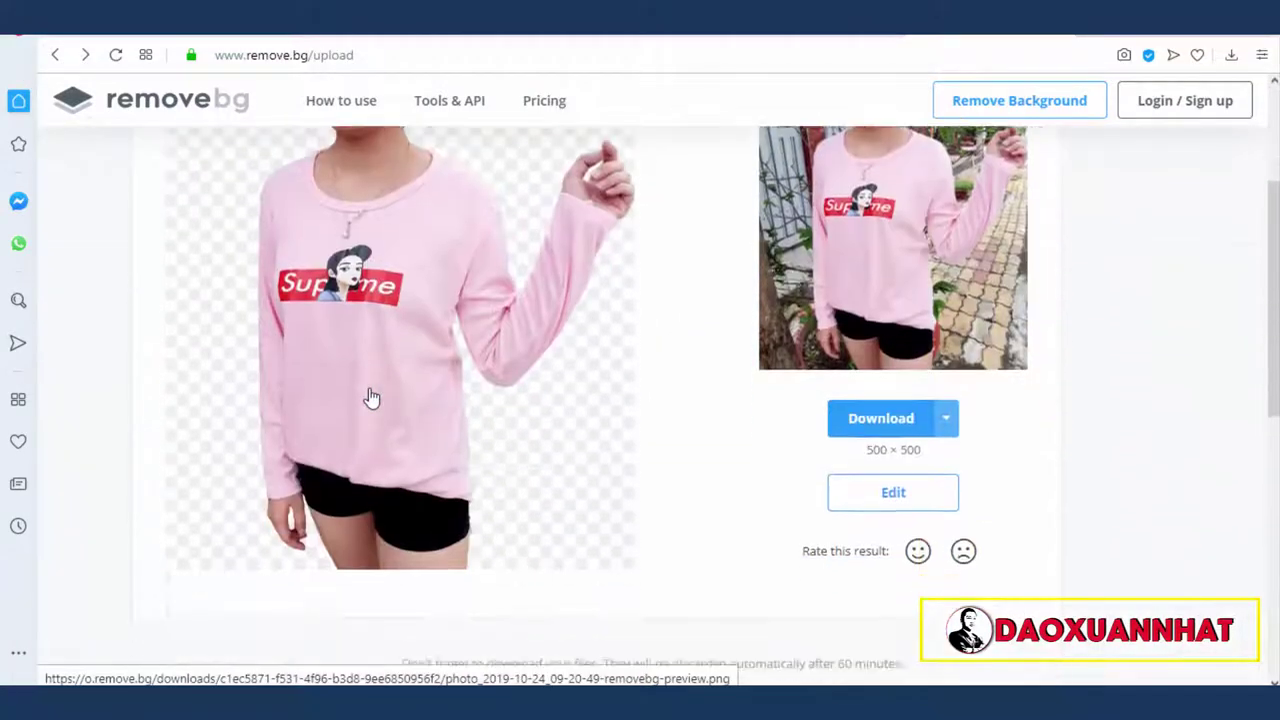
{"action": "scroll", "coordinate": [400, 395], "scroll_direction": "down", "scroll_amount": 3}
{"action": "scroll", "coordinate": [412, 395], "scroll_direction": "up", "scroll_amount": 3}
{"action": "scroll", "coordinate": [563, 340], "scroll_direction": "down", "scroll_amount": 2}
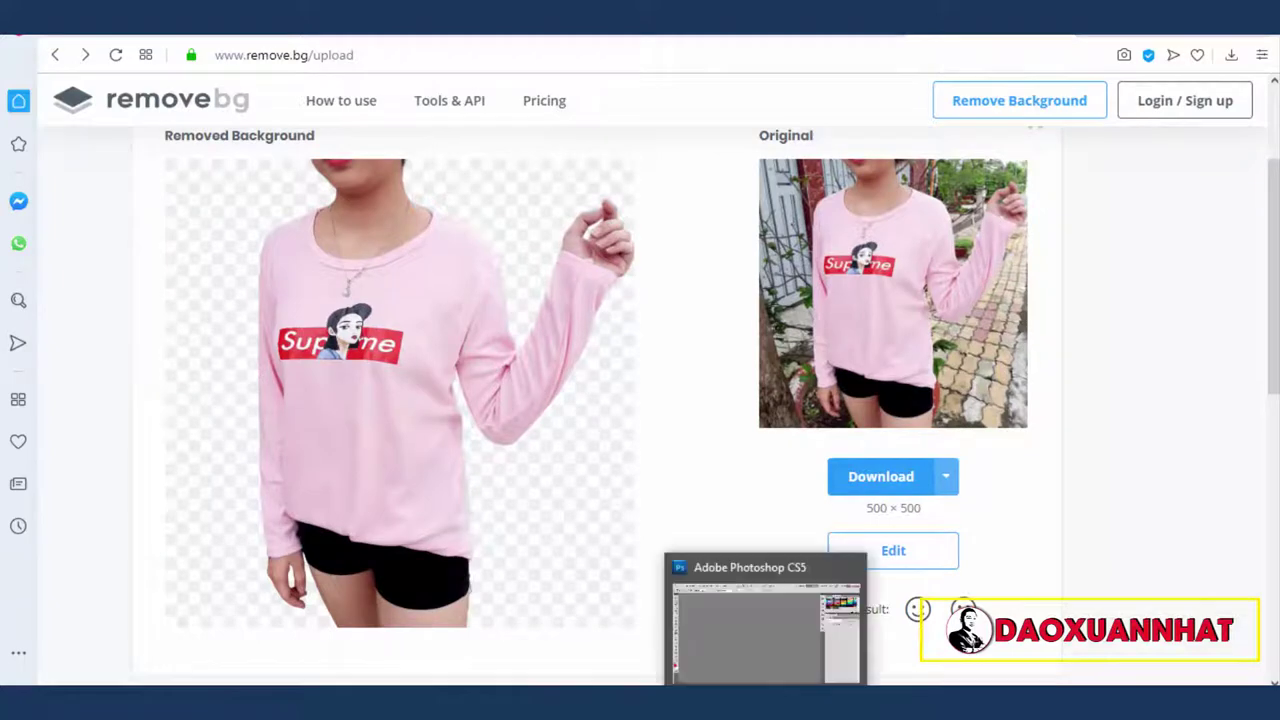
{"action": "left_click", "coordinate": [768, 630]}
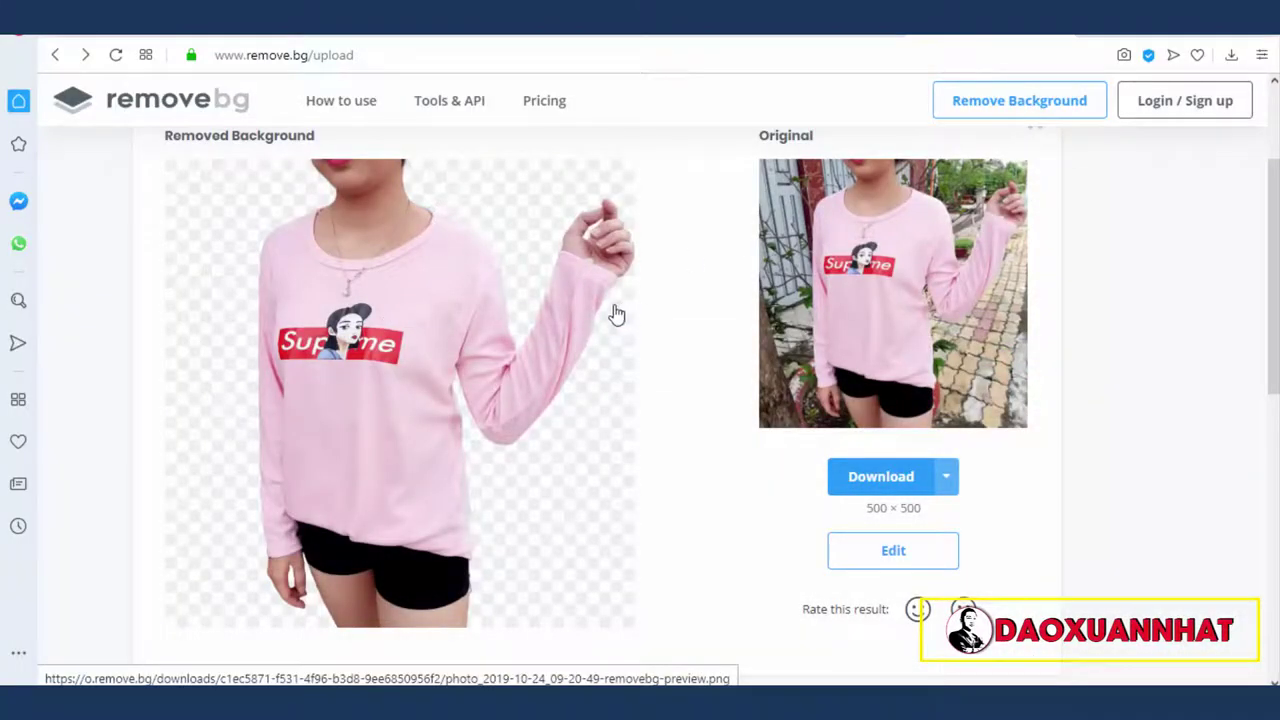
Save the 500 × 500 removebg-preview cut-out PNG from the image's context menu.
{"action": "scroll", "coordinate": [508, 355], "scroll_direction": "up", "scroll_amount": 1}
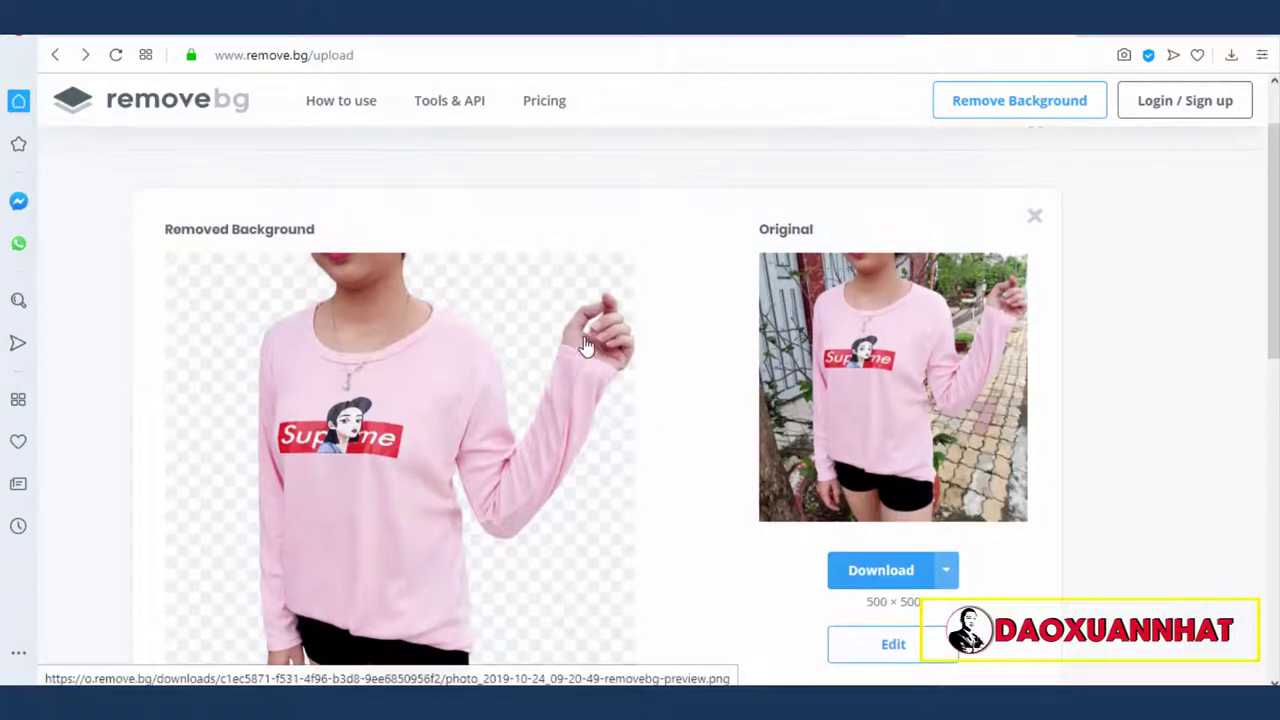
{"action": "scroll", "coordinate": [659, 336], "scroll_direction": "down", "scroll_amount": 2}
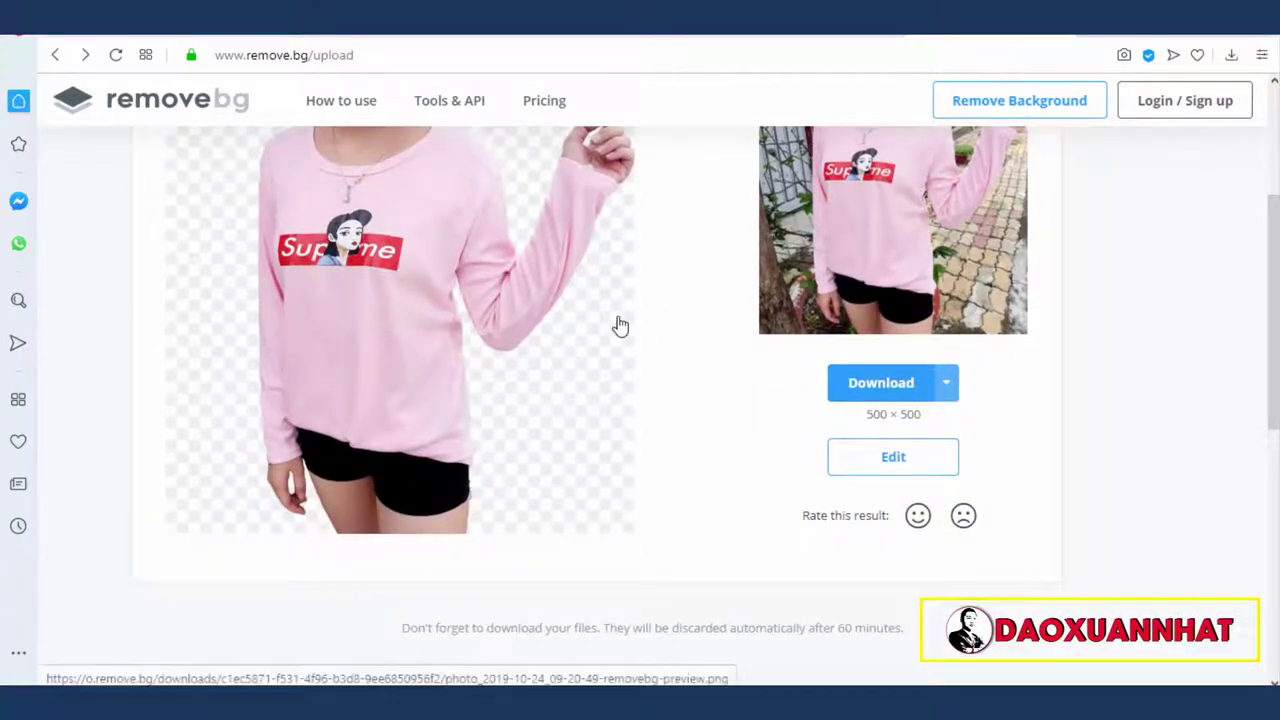
{"action": "scroll", "coordinate": [700, 345], "scroll_direction": "up", "scroll_amount": 3}
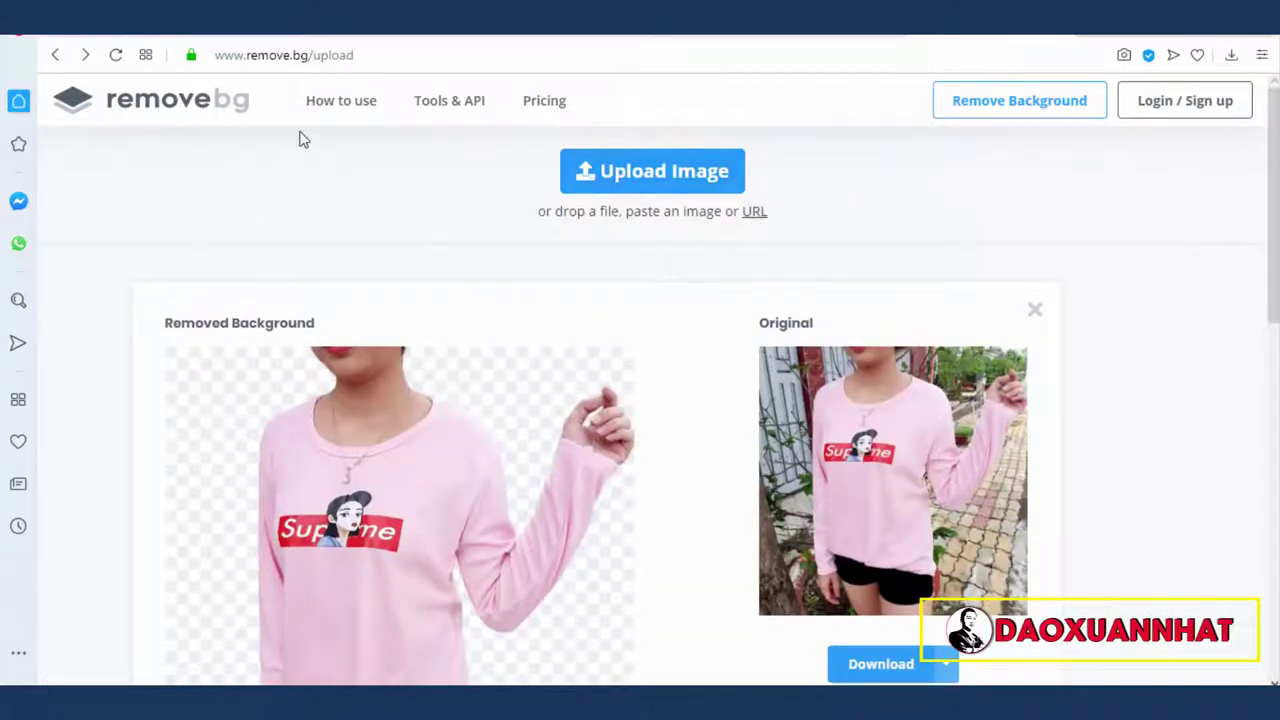
{"action": "scroll", "coordinate": [716, 265], "scroll_direction": "down", "scroll_amount": 1}
{"action": "scroll", "coordinate": [716, 265], "scroll_direction": "down", "scroll_amount": 2}
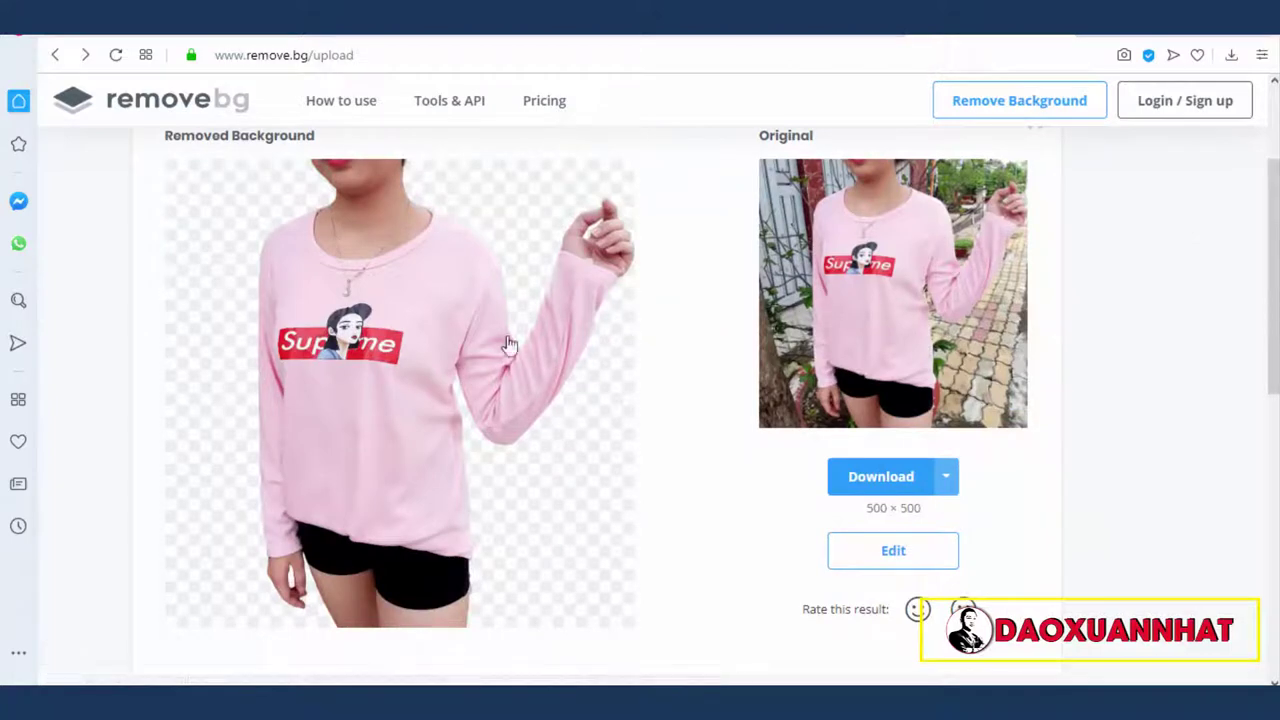
{"action": "scroll", "coordinate": [563, 323], "scroll_direction": "up", "scroll_amount": 2}
{"action": "scroll", "coordinate": [723, 366], "scroll_direction": "down", "scroll_amount": 2}
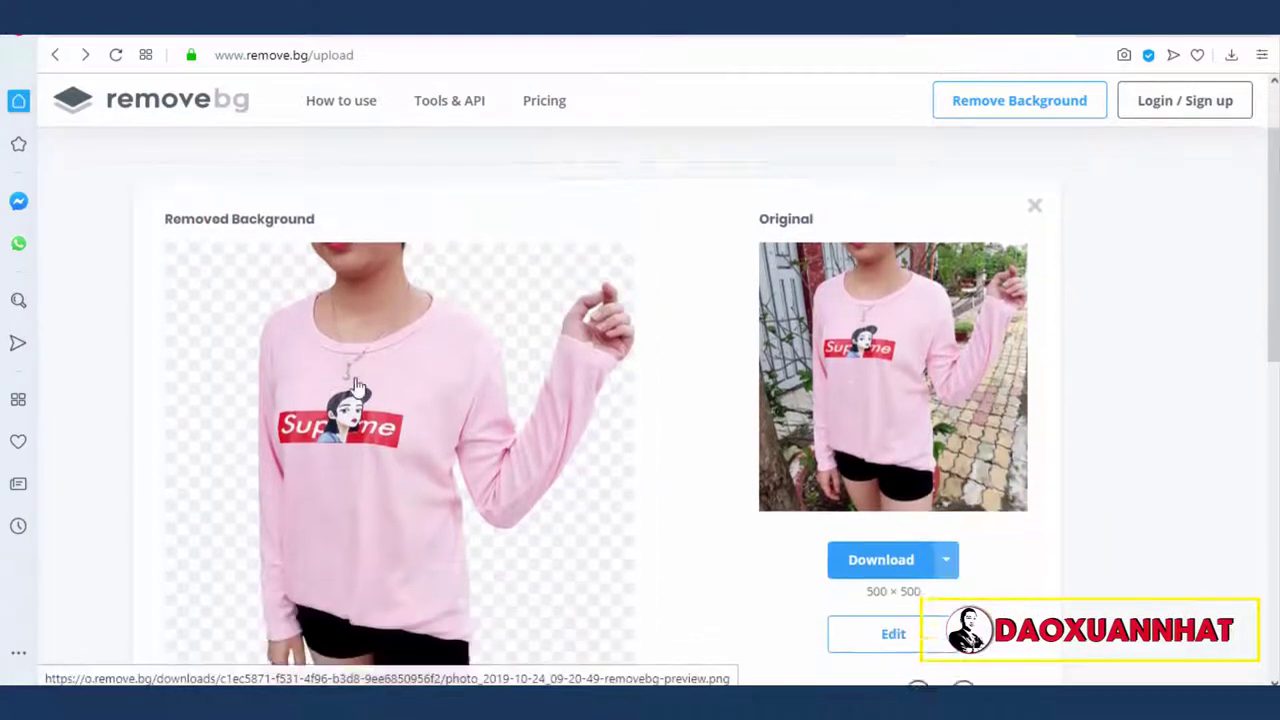
{"action": "right_click", "coordinate": [445, 302]}
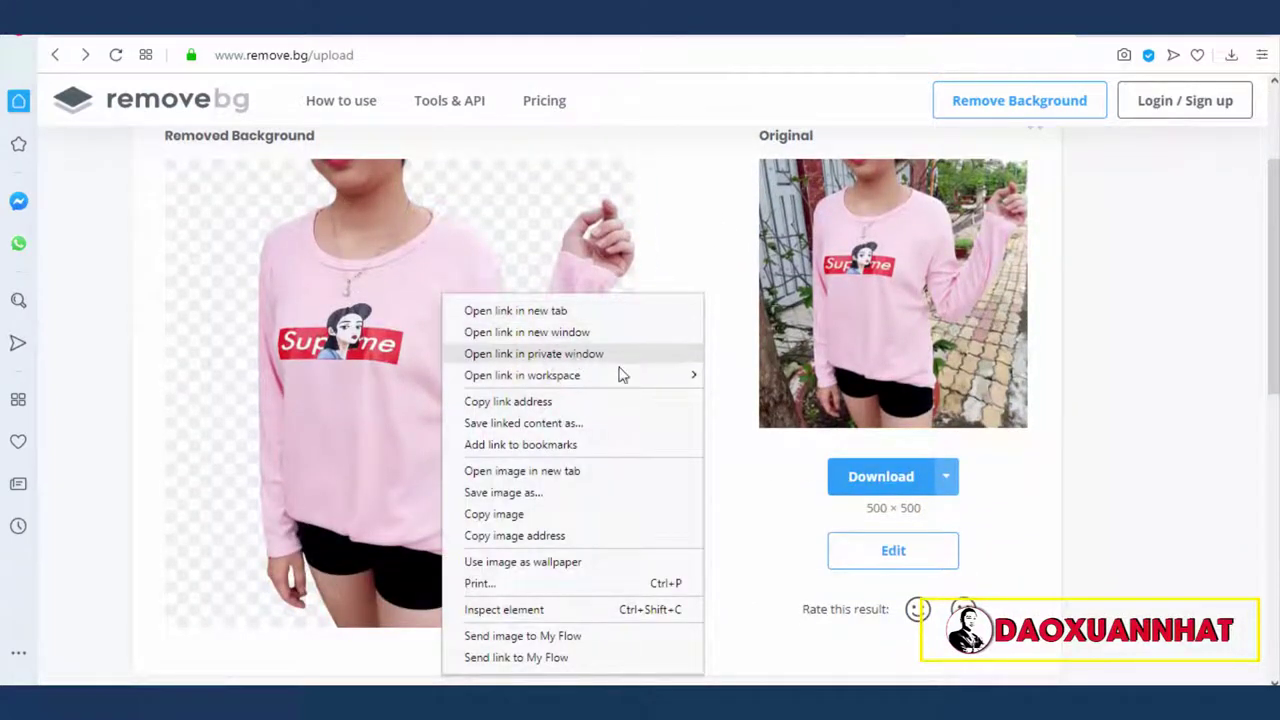
{"action": "left_click", "coordinate": [866, 480]}
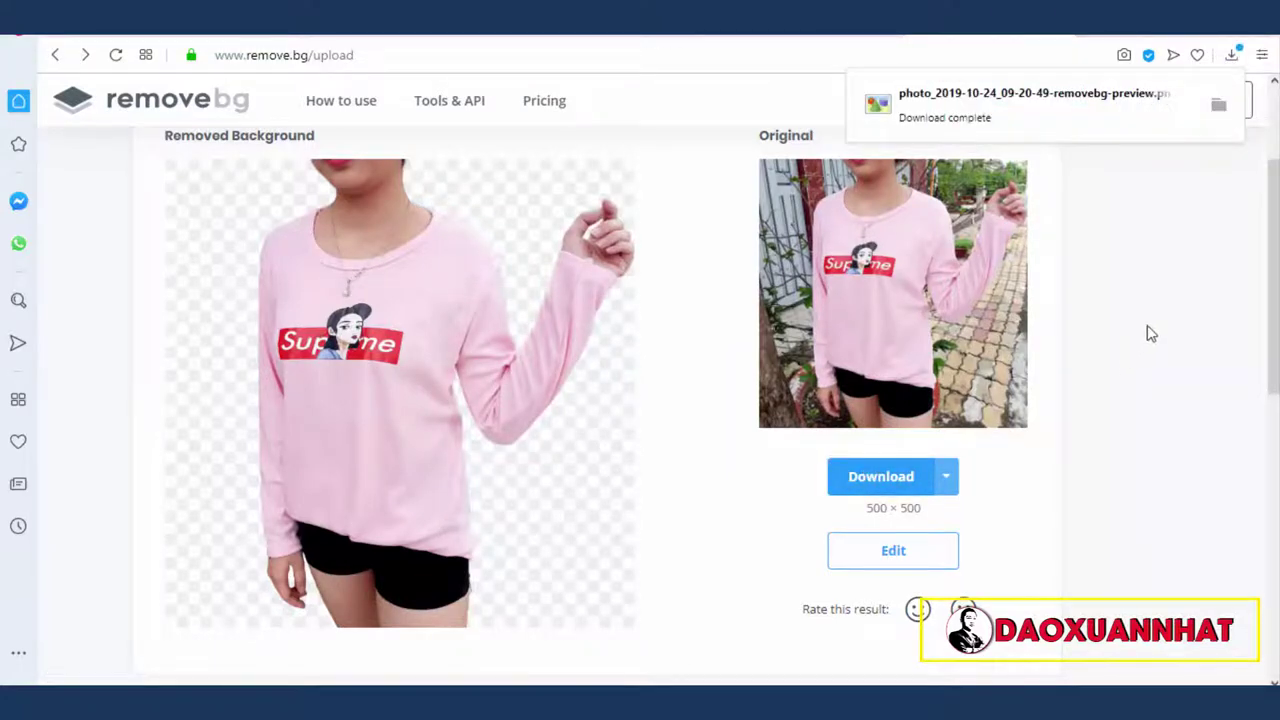
Open photo_2019-10-24_09-20-49.jpg from Downloads > ÁO HỒN HỢP in Photoshop.
{"action": "left_click", "coordinate": [765, 615]}
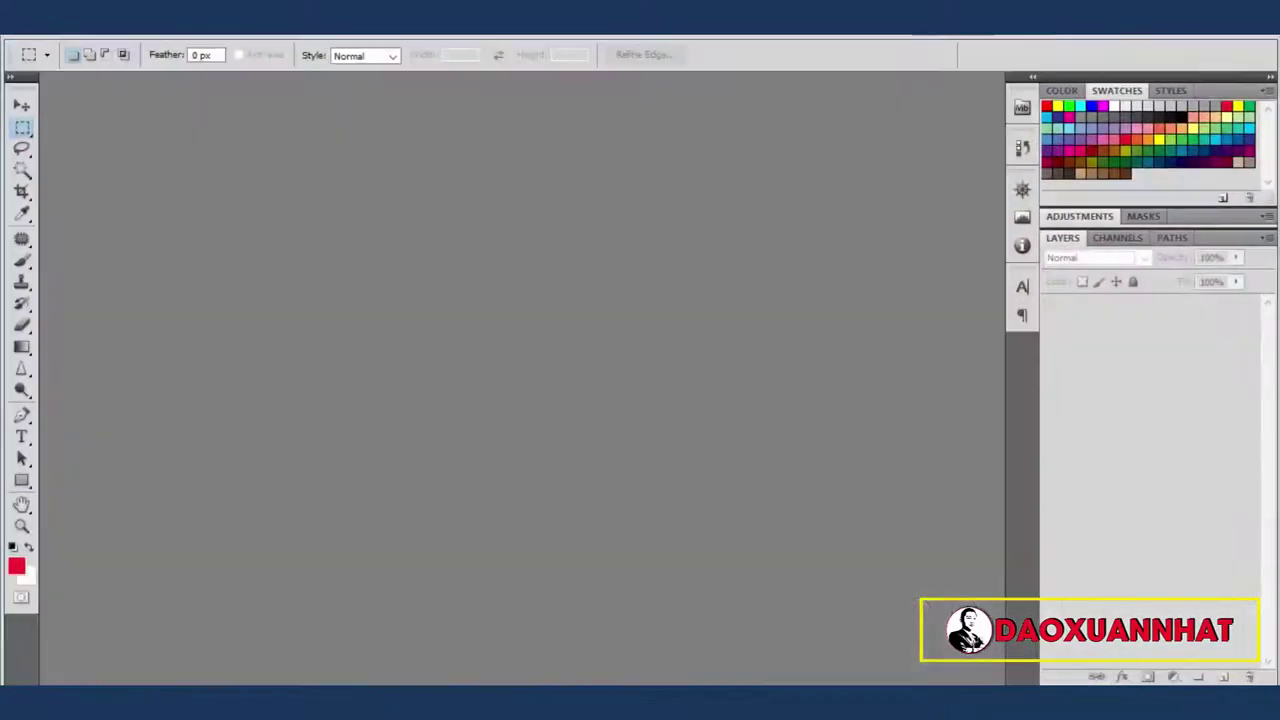
{"action": "key", "text": "alt+f"}
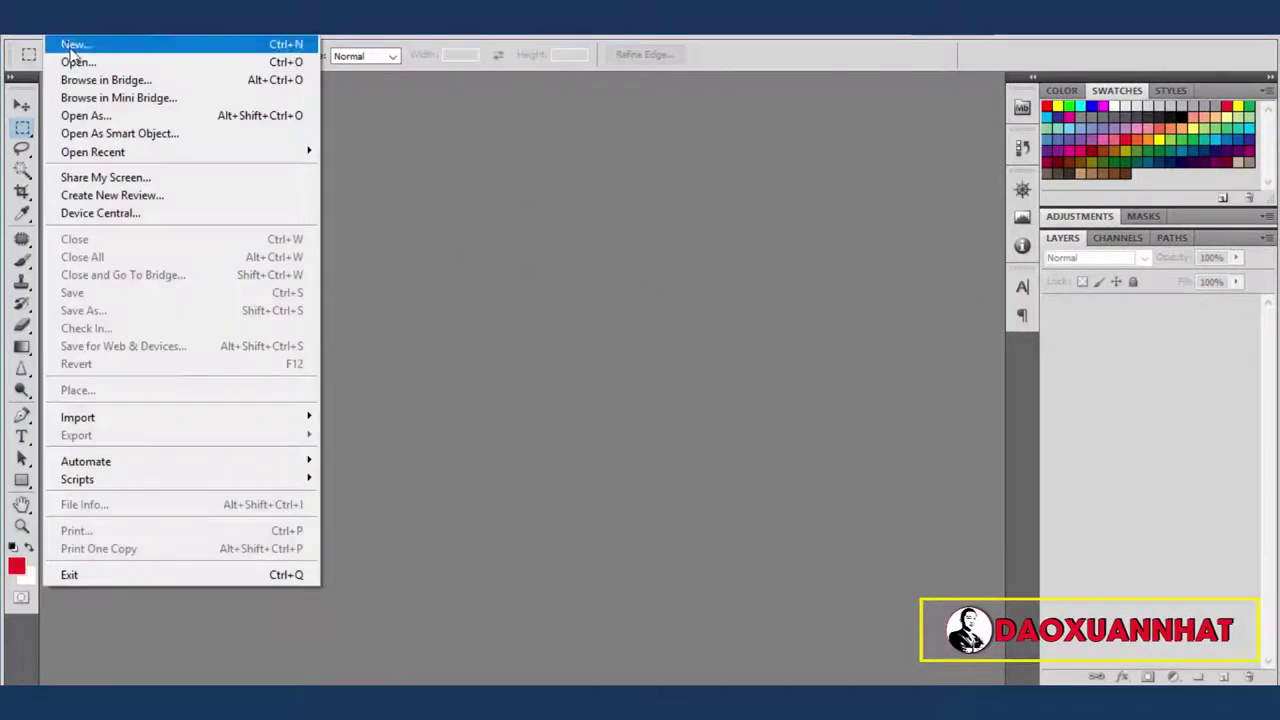
{"action": "left_click", "coordinate": [71, 60]}
{"action": "left_click", "coordinate": [59, 275]}
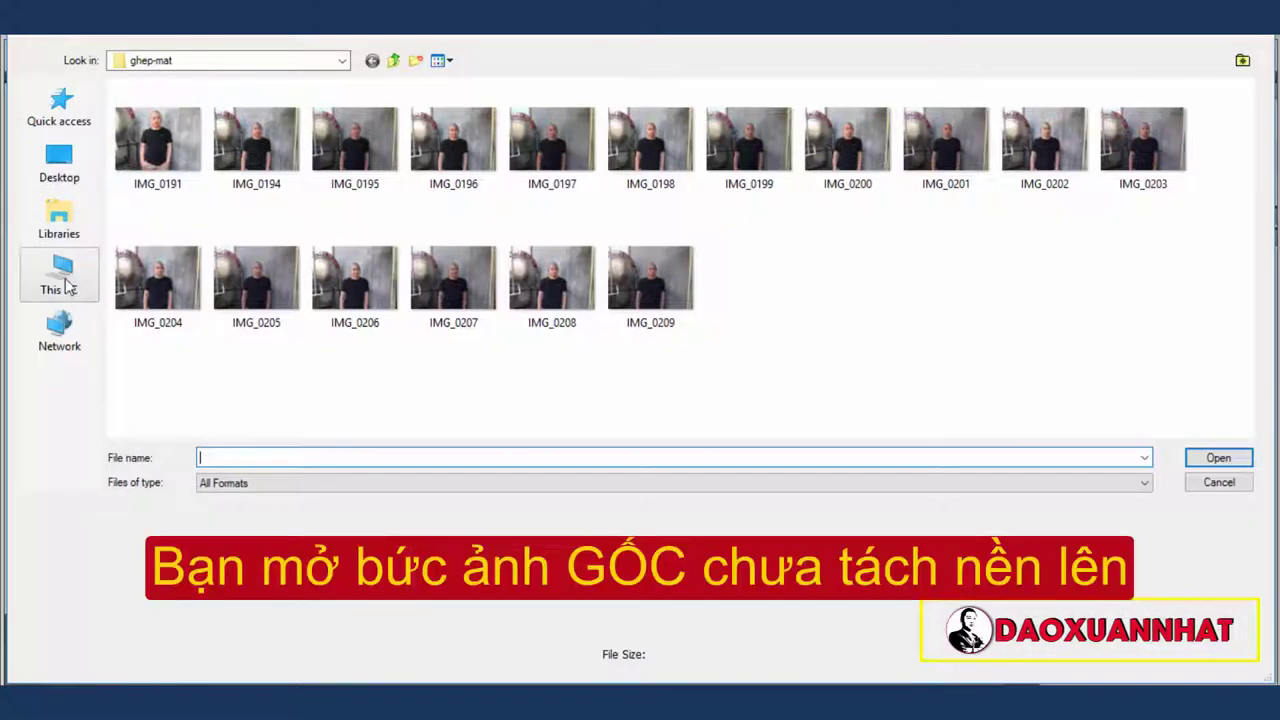
{"action": "double_click", "coordinate": [595, 130]}
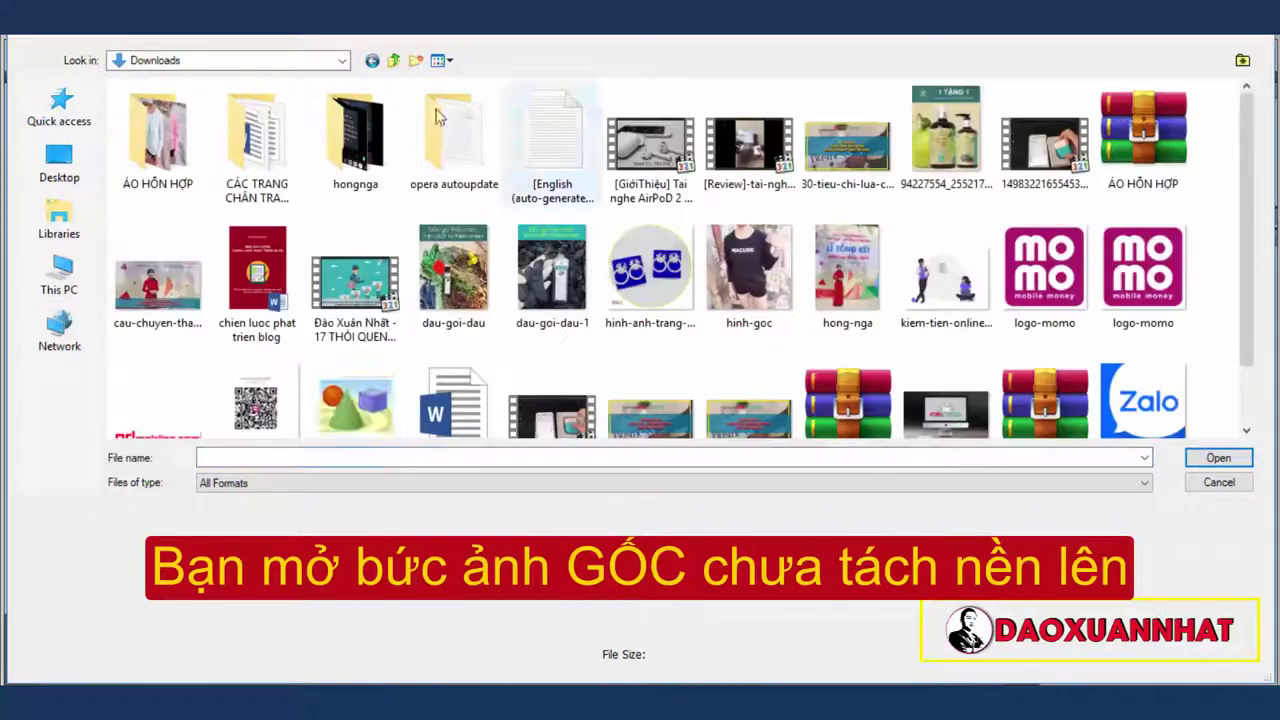
{"action": "double_click", "coordinate": [170, 140]}
{"action": "double_click", "coordinate": [253, 136]}
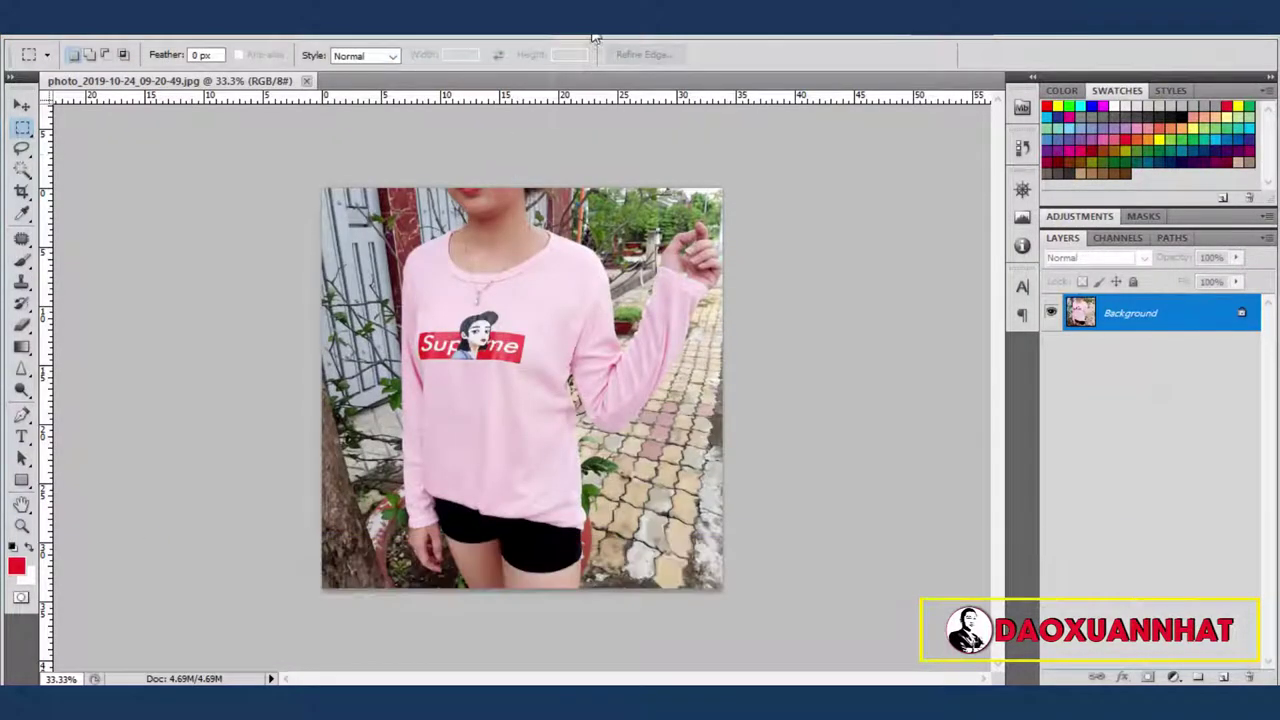
Convert the locked Background layer into an editable Layer 0.
{"action": "left_click", "coordinate": [590, 38]}
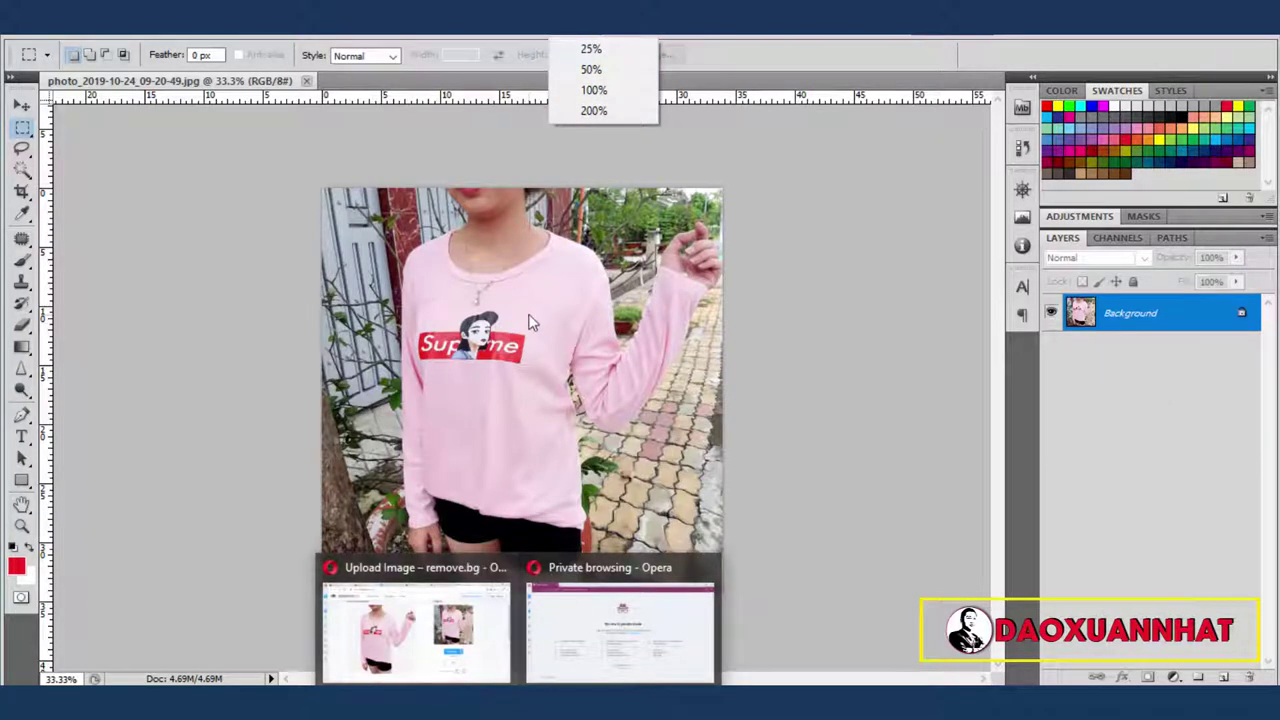
{"action": "left_click", "coordinate": [554, 290]}
{"action": "double_click", "coordinate": [1149, 316]}
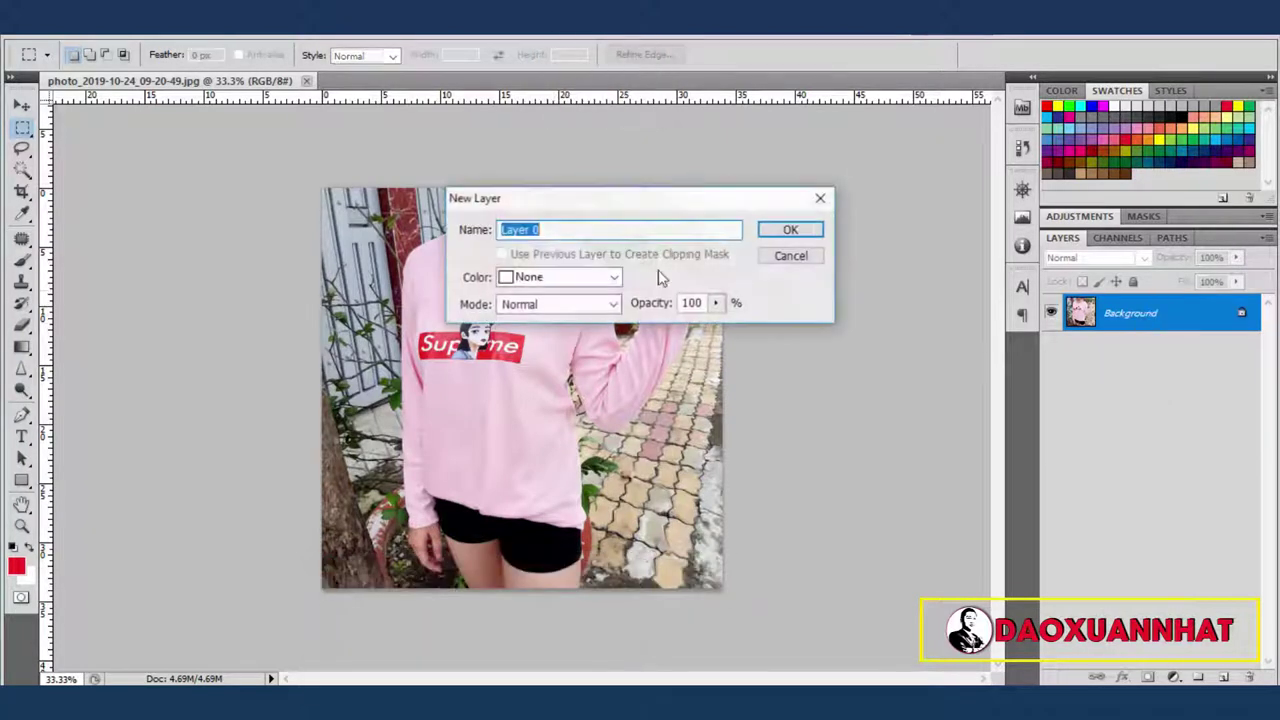
{"action": "left_click", "coordinate": [790, 229]}
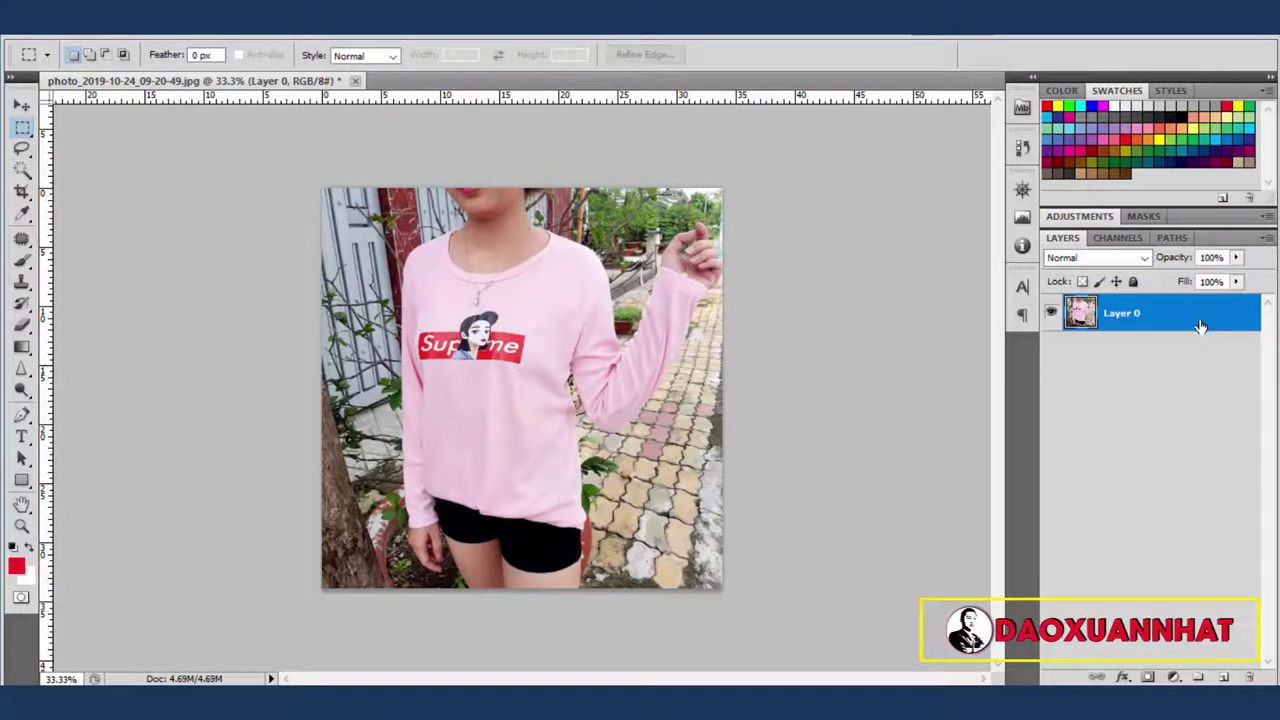
Place the removebg-preview PNG from Downloads, enlarged to about 256%.
{"action": "left_click", "coordinate": [50, 38]}
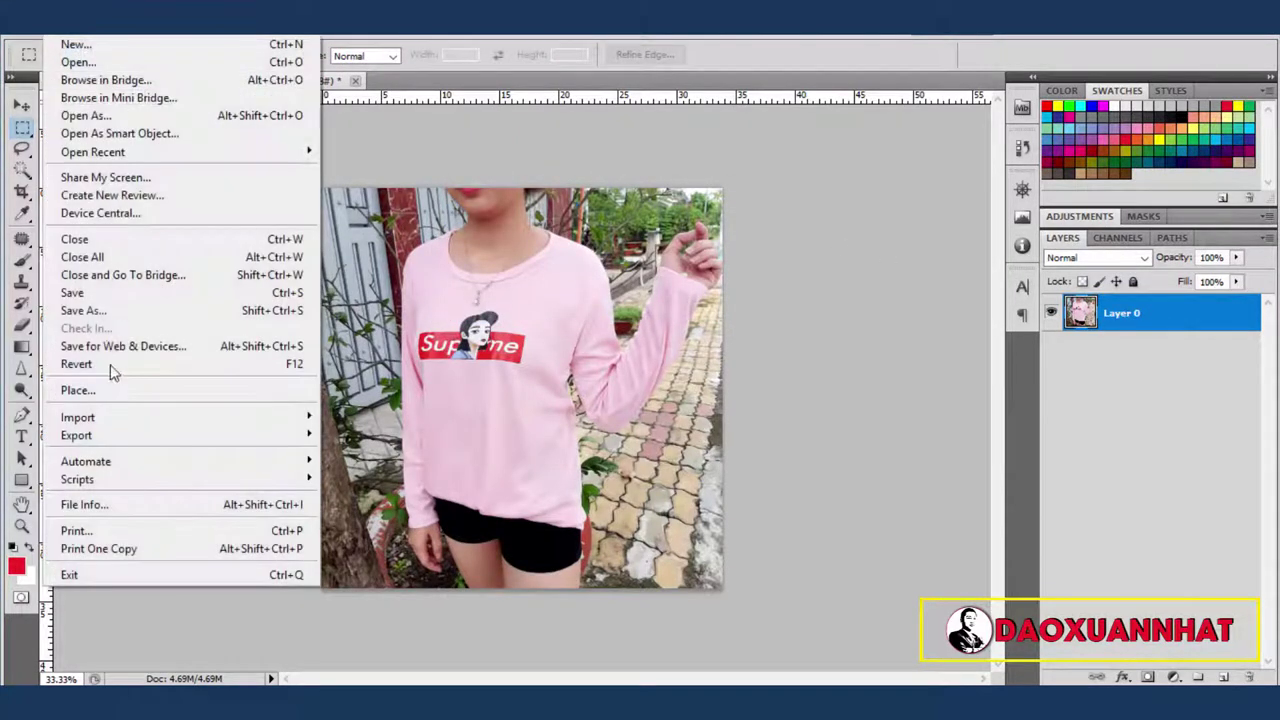
{"action": "left_click", "coordinate": [113, 391]}
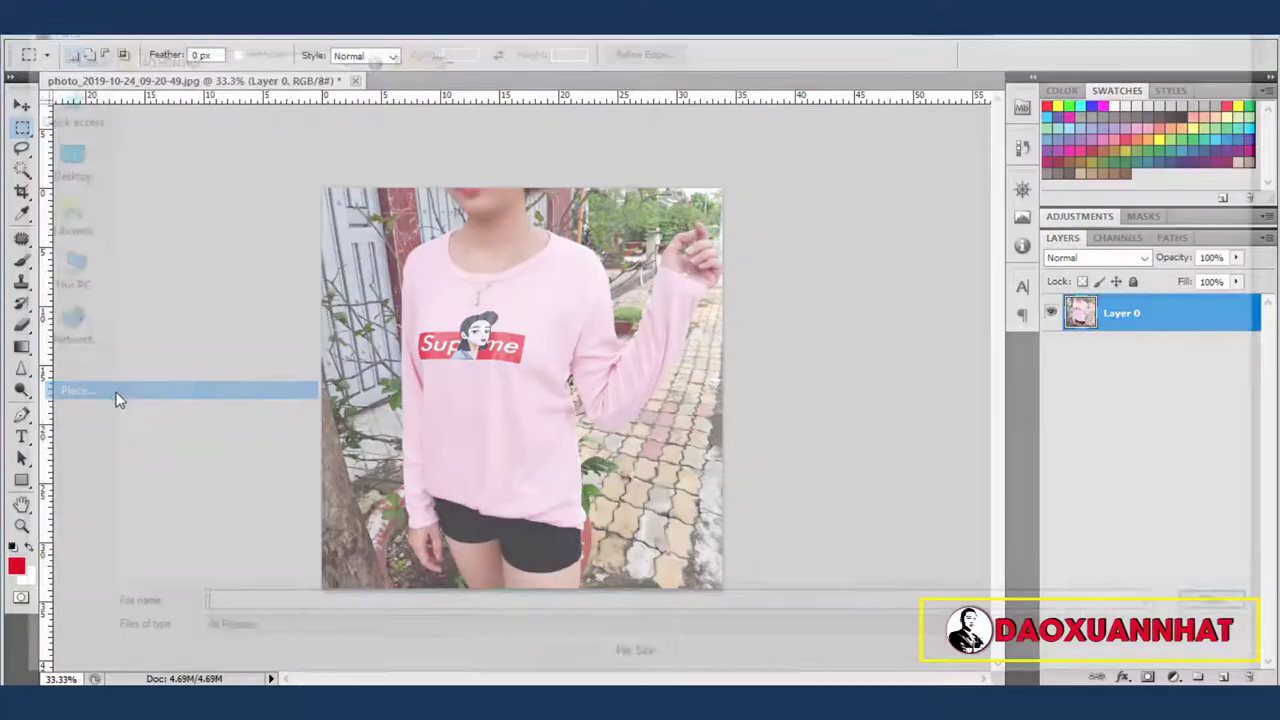
{"action": "left_click", "coordinate": [53, 268]}
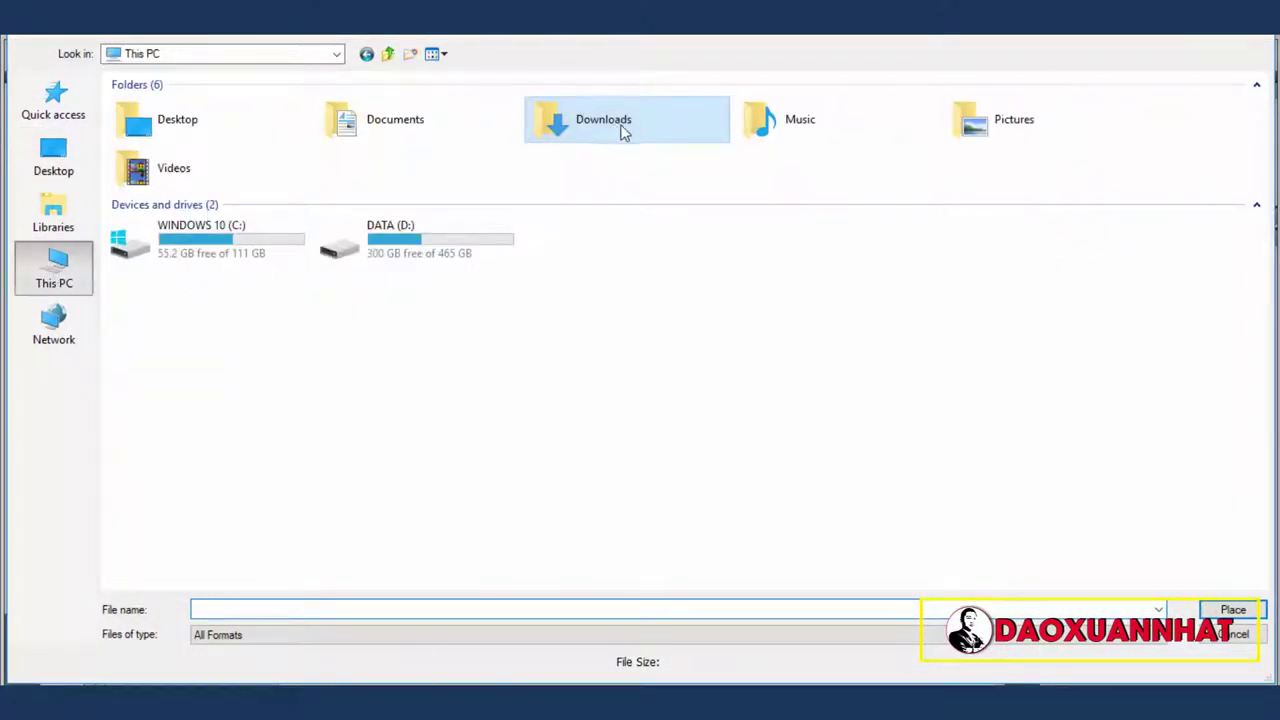
{"action": "double_click", "coordinate": [624, 122]}
{"action": "double_click", "coordinate": [290, 390]}
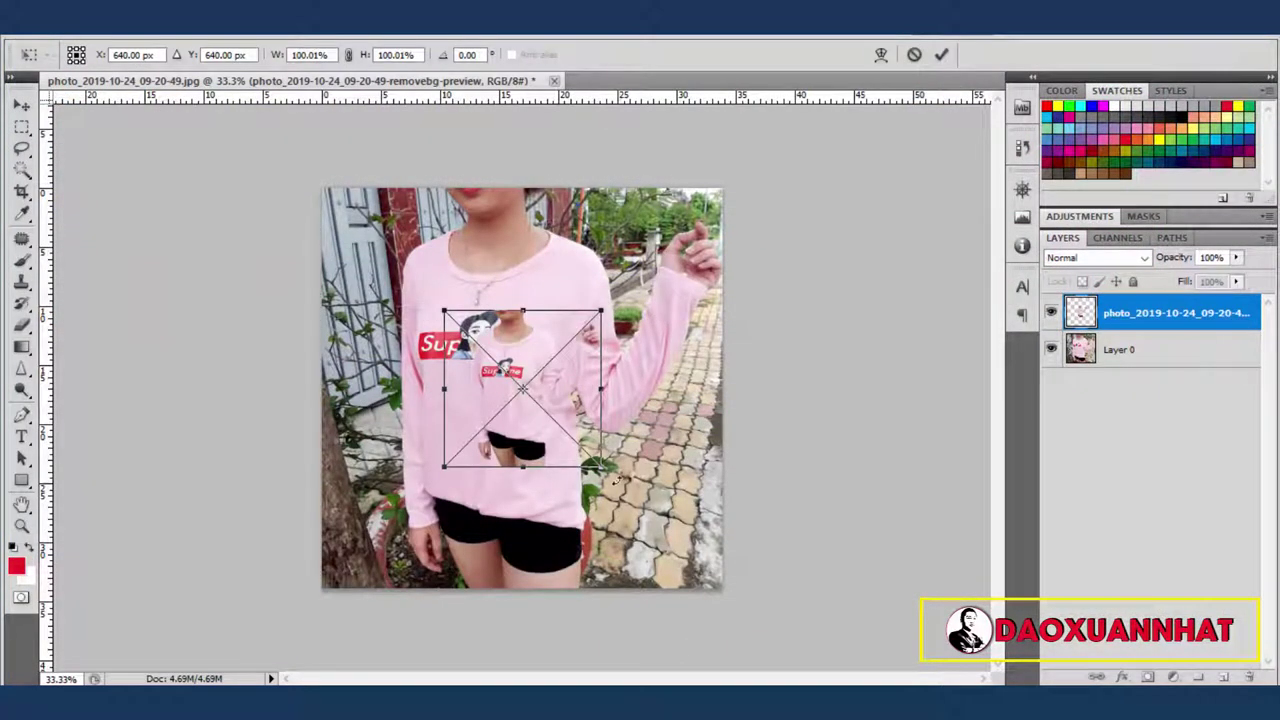
{"action": "left_click_drag", "start_coordinate": [599, 464], "coordinate": [748, 561]}
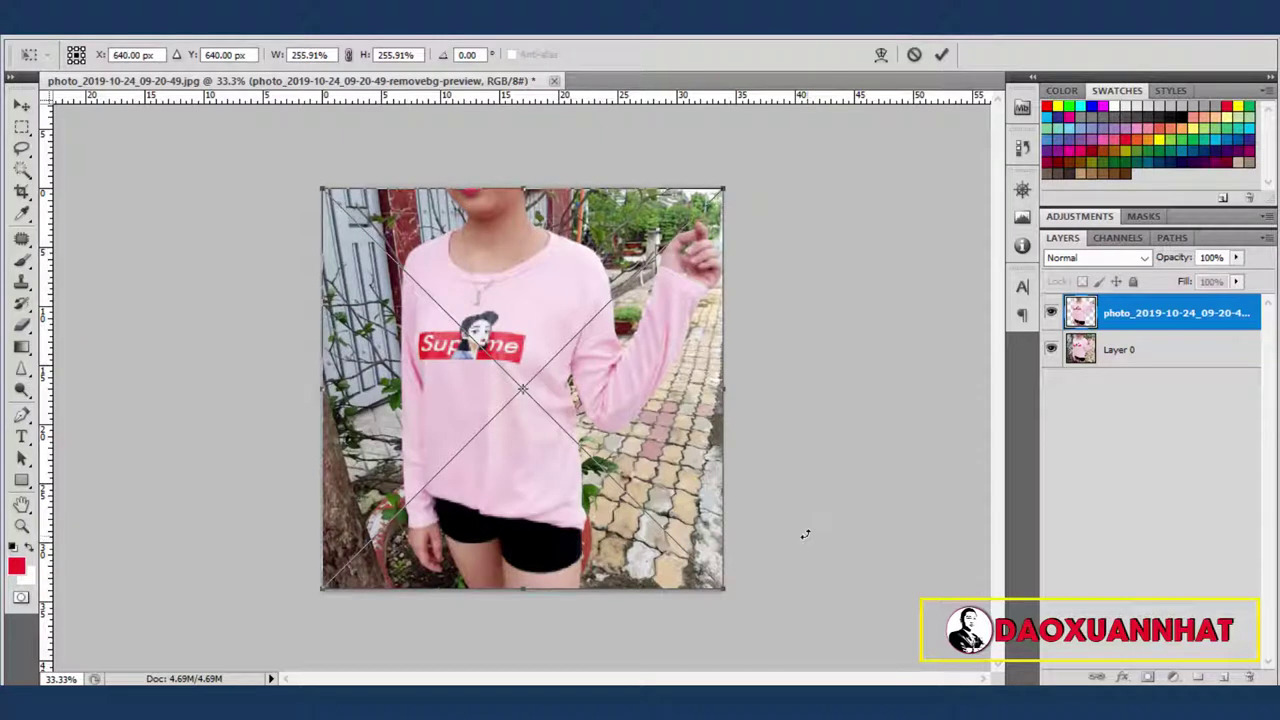
{"action": "key", "text": "Return"}
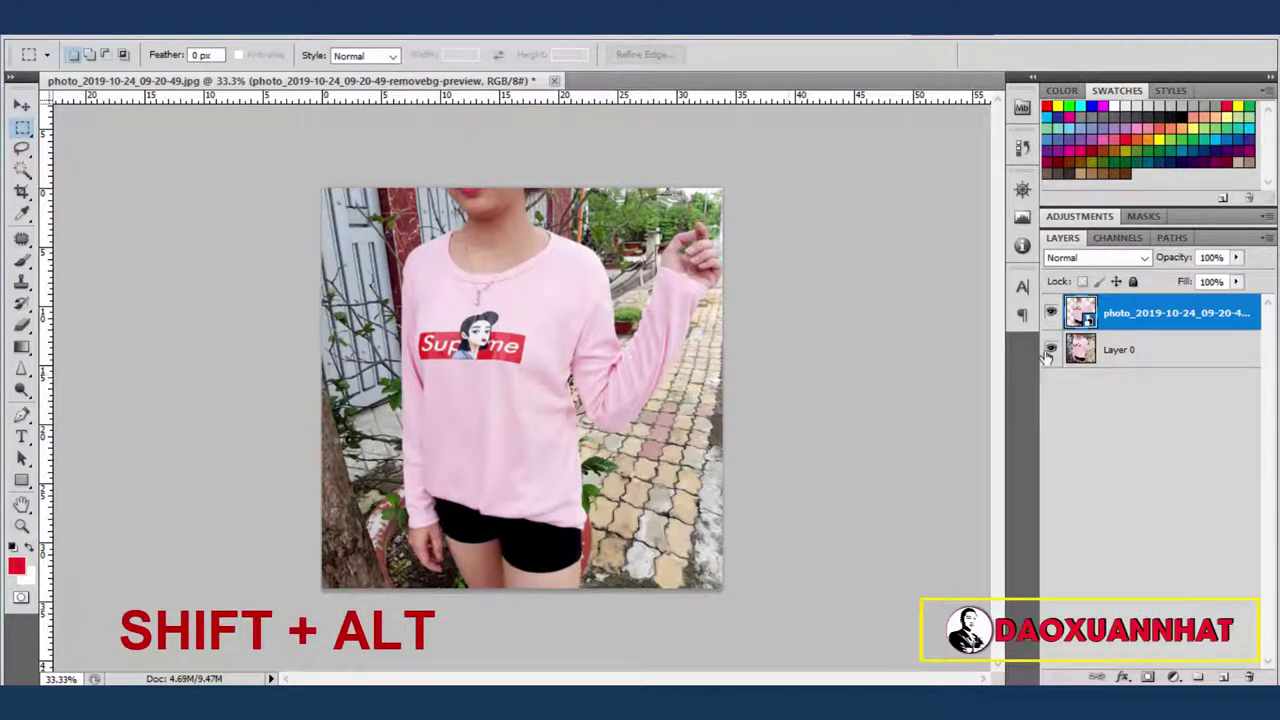
Fine-tune the cut-out's size with Free Transform so it matches the photo.
{"action": "key", "text": "ctrl+t"}
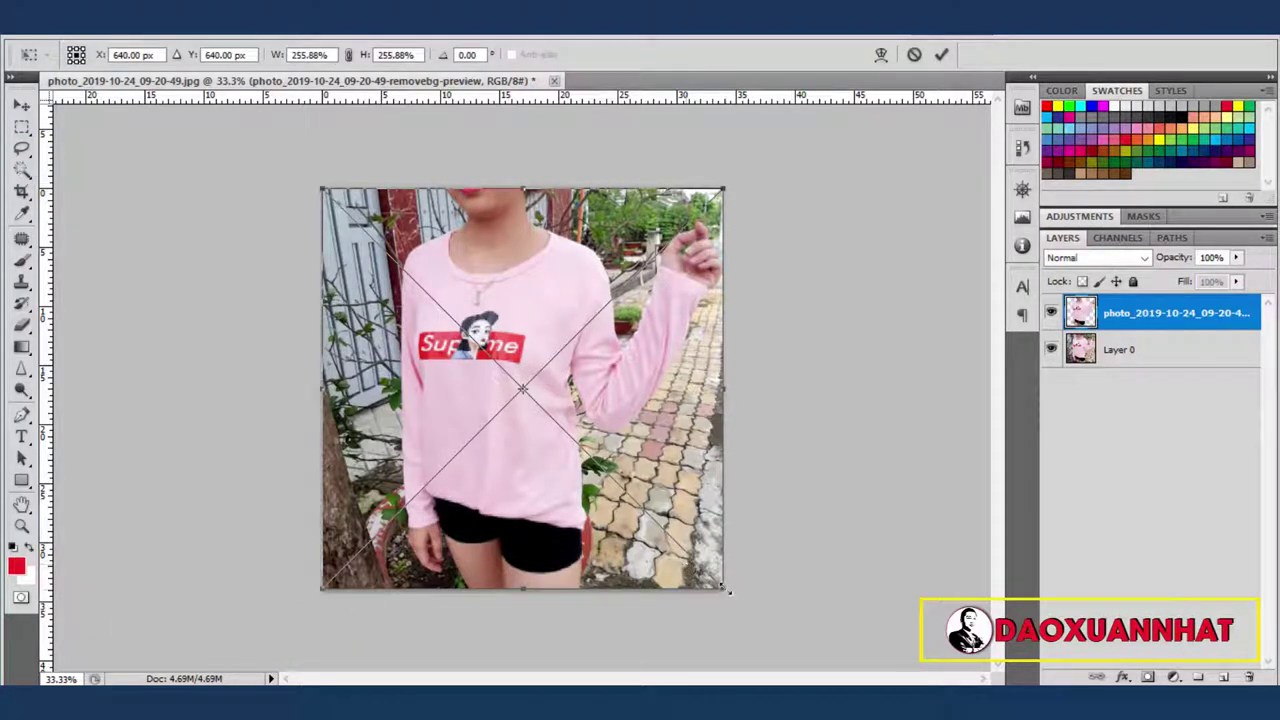
{"action": "left_click_drag", "start_coordinate": [729, 591], "coordinate": [728, 593]}
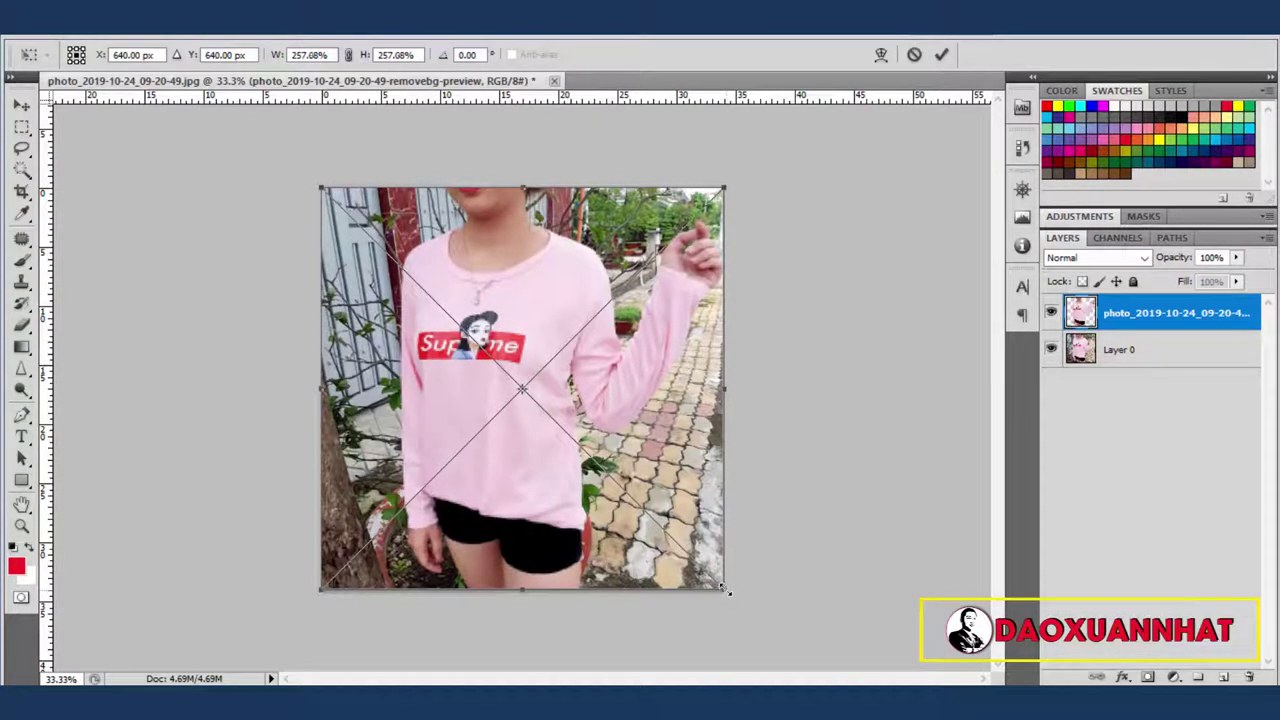
{"action": "left_click_drag", "start_coordinate": [728, 593], "coordinate": [726, 591]}
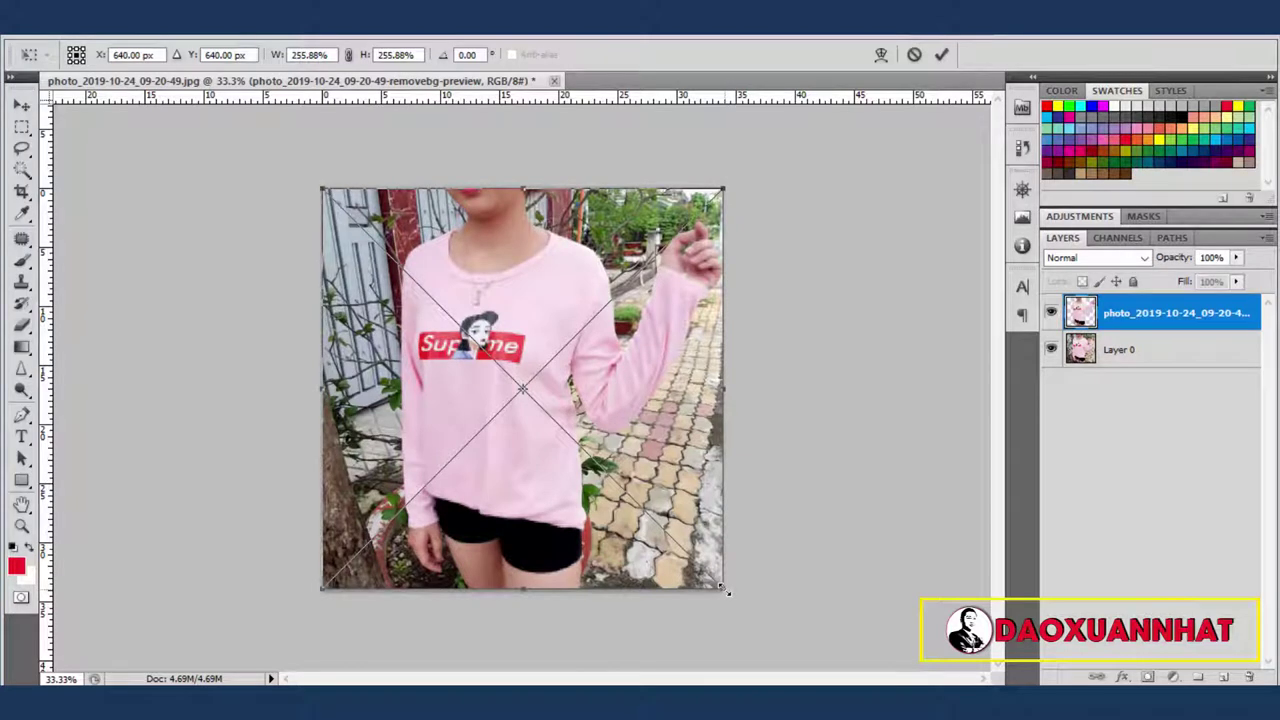
{"action": "key", "text": "Return"}
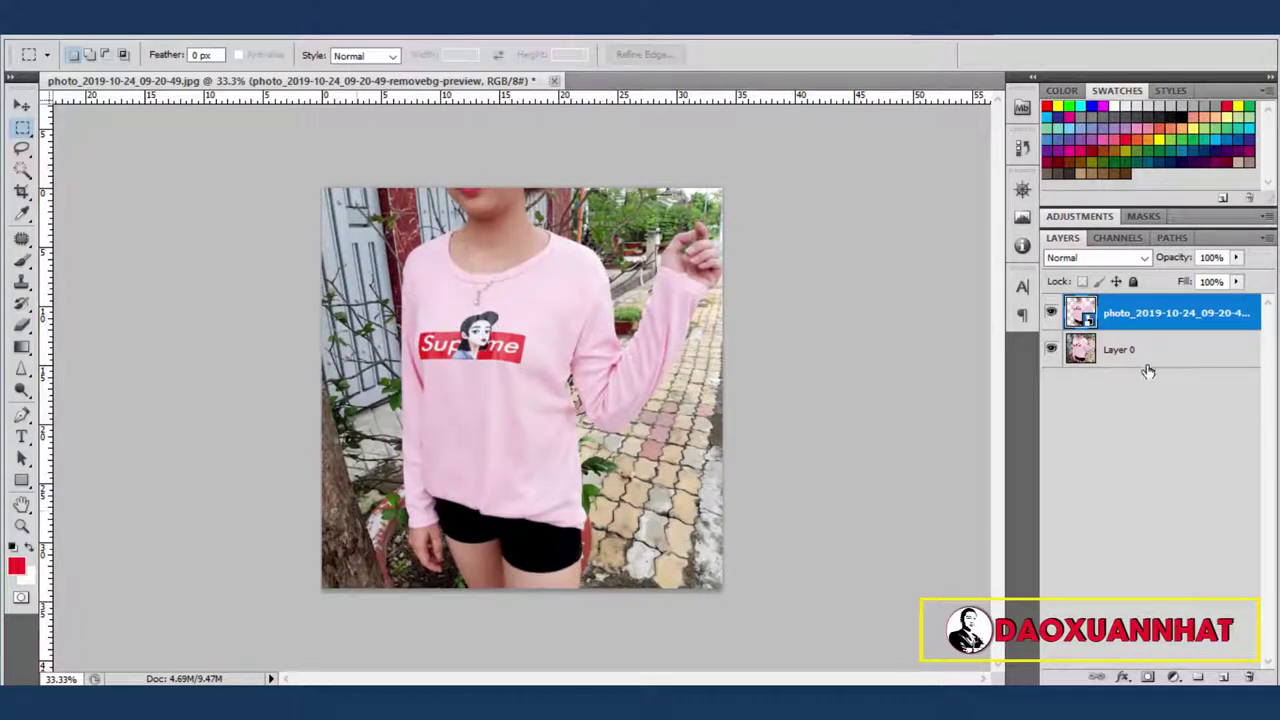
Load the cut-out's outline as a selection, hide that layer, and select Layer 0.
{"action": "left_click", "coordinate": [1080, 313], "text": "ctrl"}
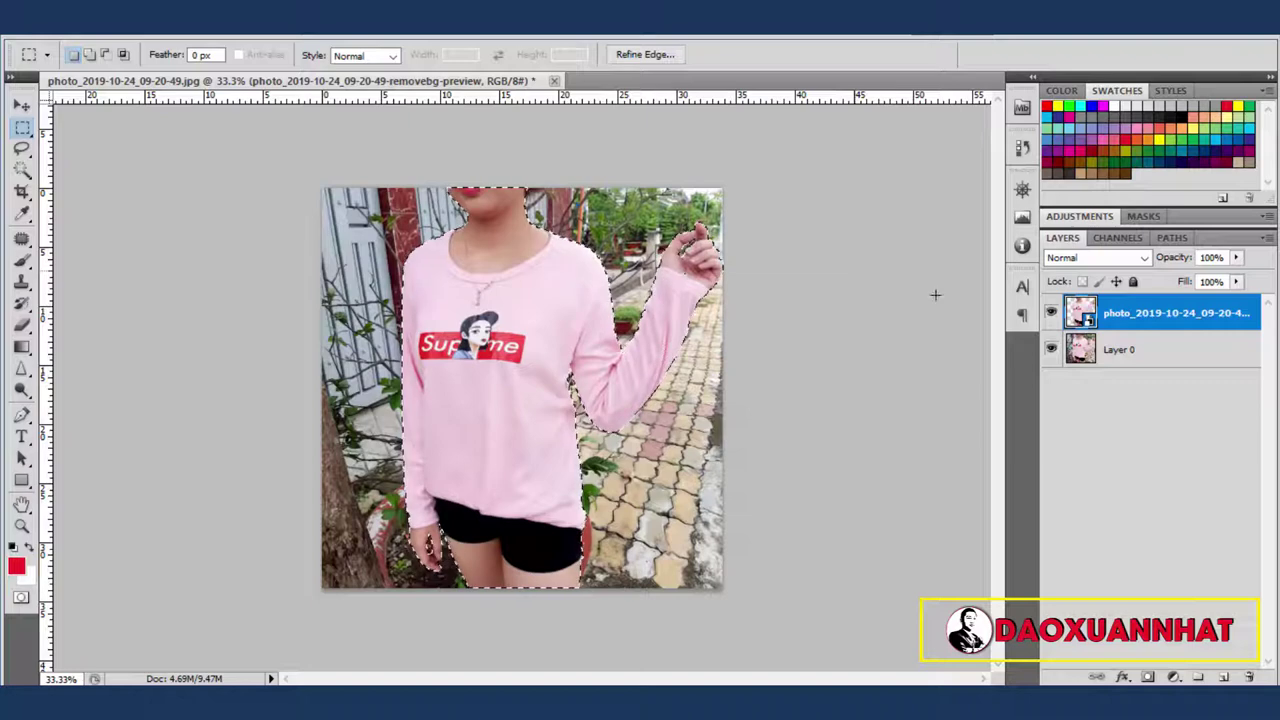
{"action": "left_click", "coordinate": [1052, 314]}
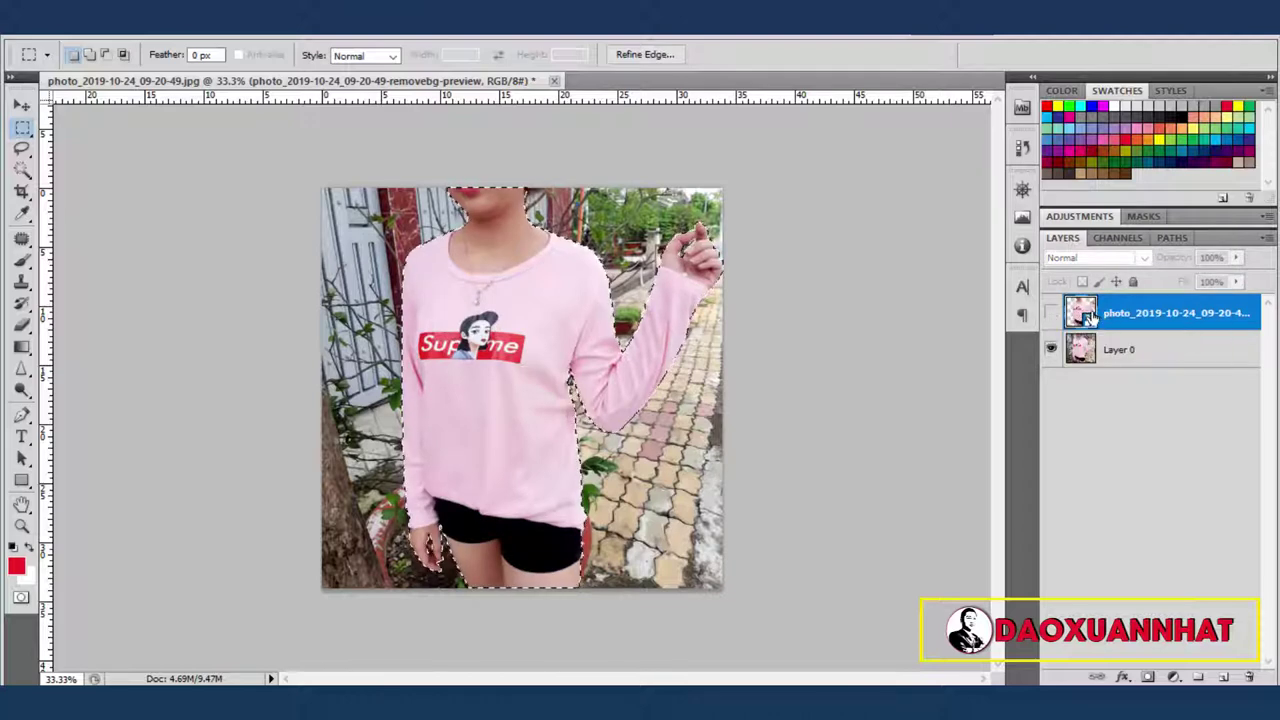
{"action": "left_click", "coordinate": [1155, 353]}
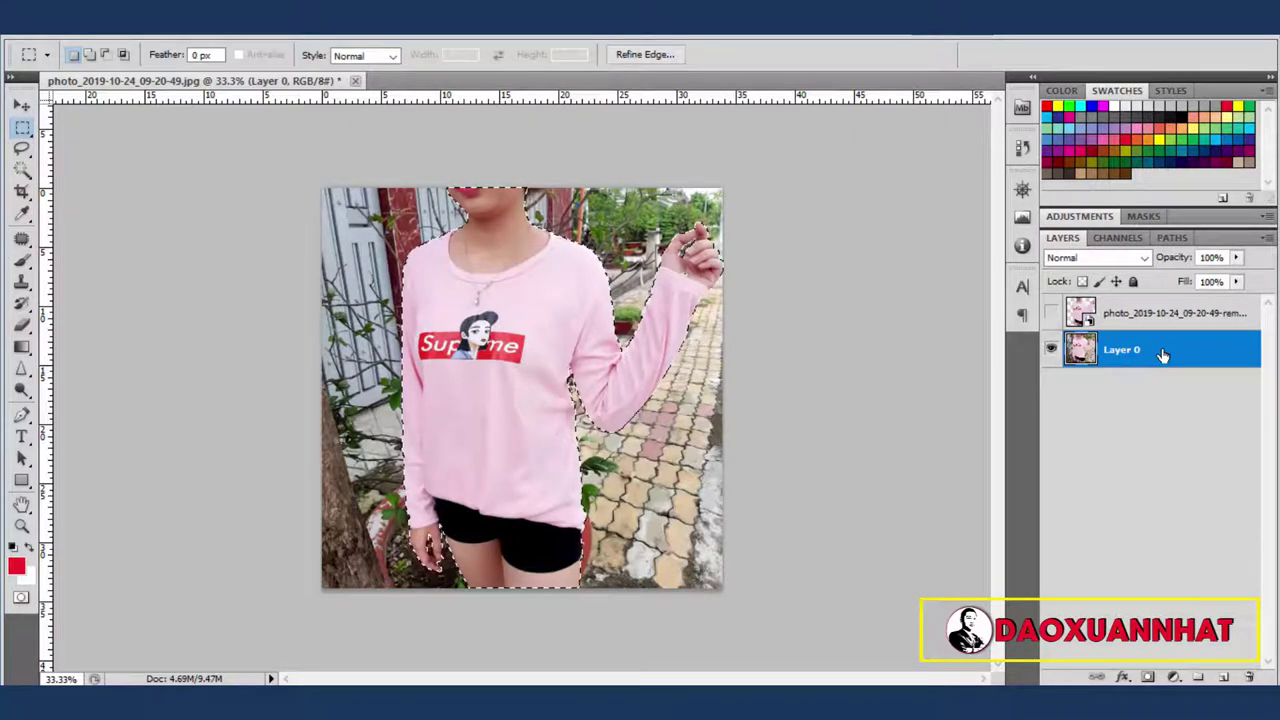
Invert the selection, erase Layer 0's background with the Eraser, then deselect.
{"action": "key", "text": "ctrl+shift+i"}
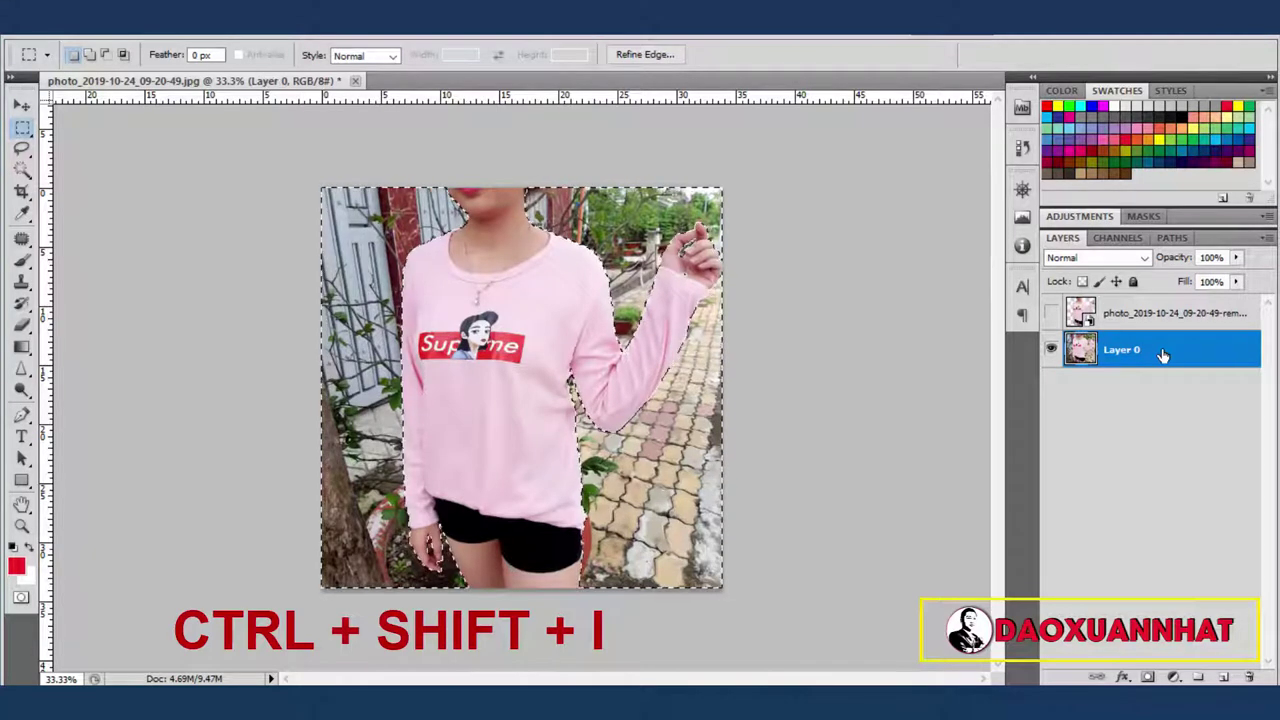
{"action": "left_click", "coordinate": [23, 330]}
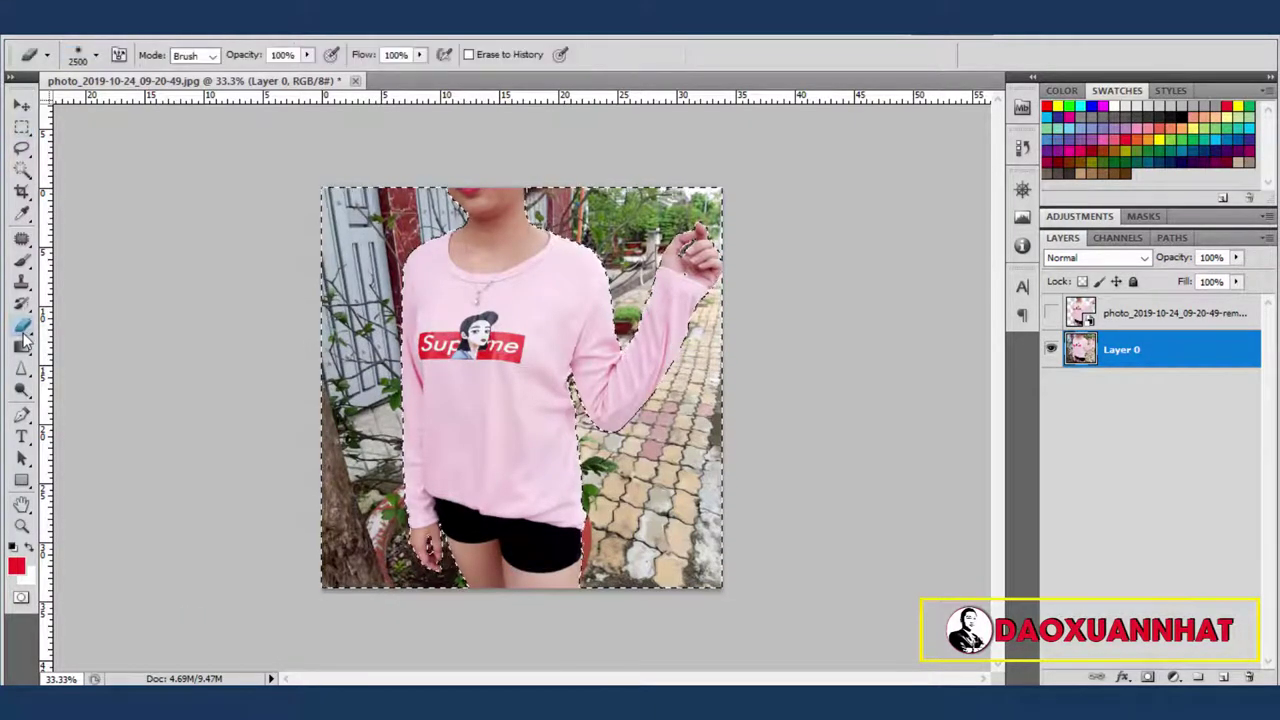
{"action": "mouse_move", "coordinate": [337, 290]}
{"action": "left_mouse_down"}
{"action": "mouse_move", "coordinate": [608, 310]}
{"action": "mouse_move", "coordinate": [577, 171]}
{"action": "left_mouse_up"}
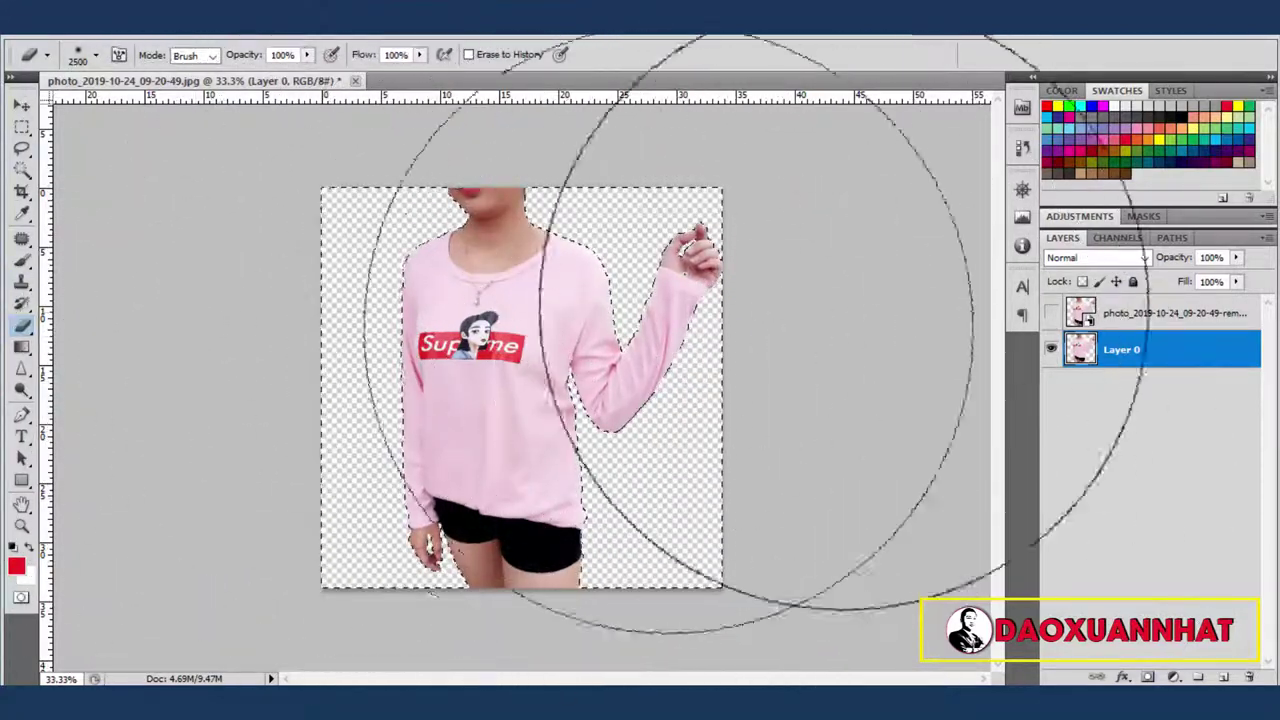
{"action": "left_click", "coordinate": [22, 127]}
{"action": "key", "text": "ctrl+d"}
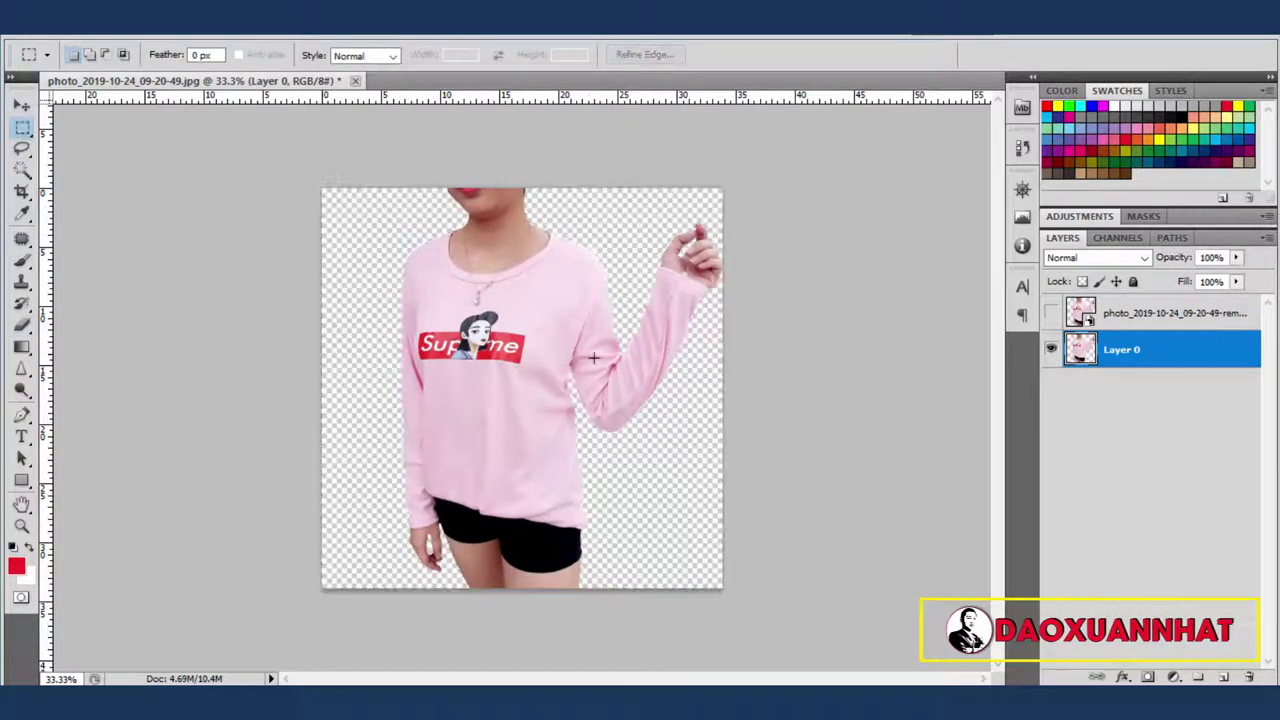
Start a Save As copy in the Downloads folder with PNG format.
{"action": "left_click", "coordinate": [62, 33]}
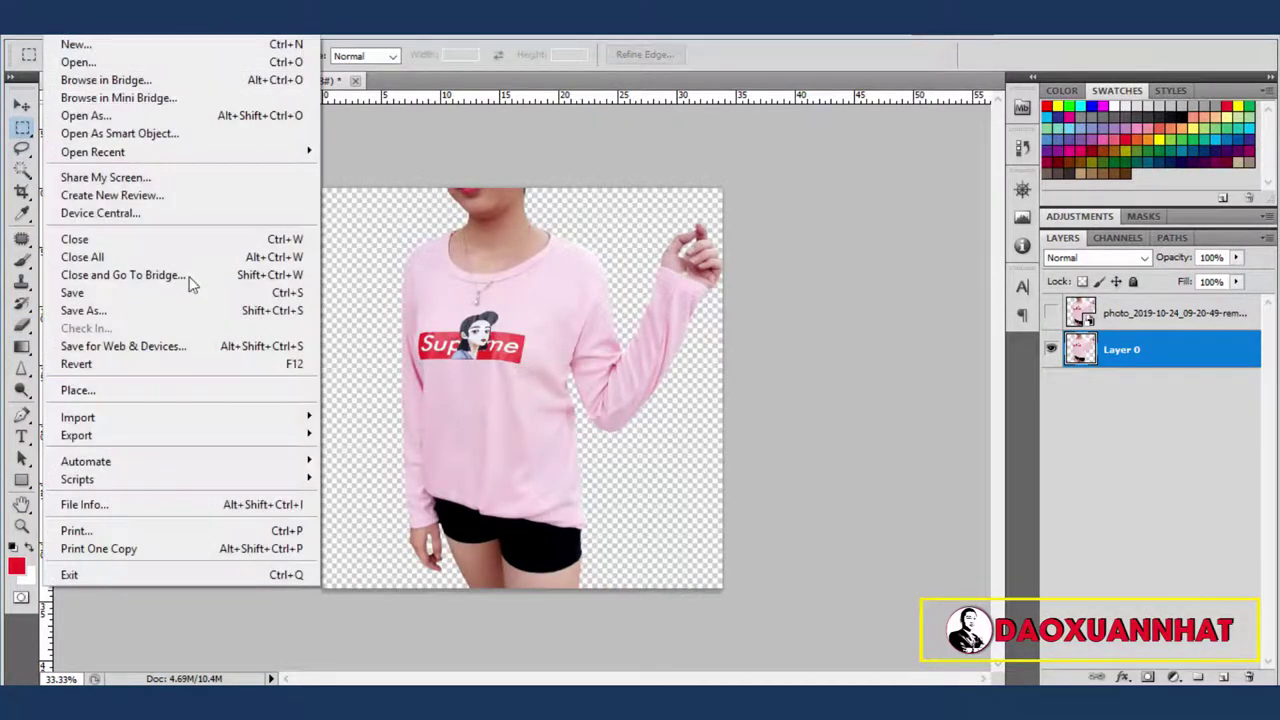
{"action": "left_click", "coordinate": [134, 310]}
{"action": "left_click", "coordinate": [55, 268]}
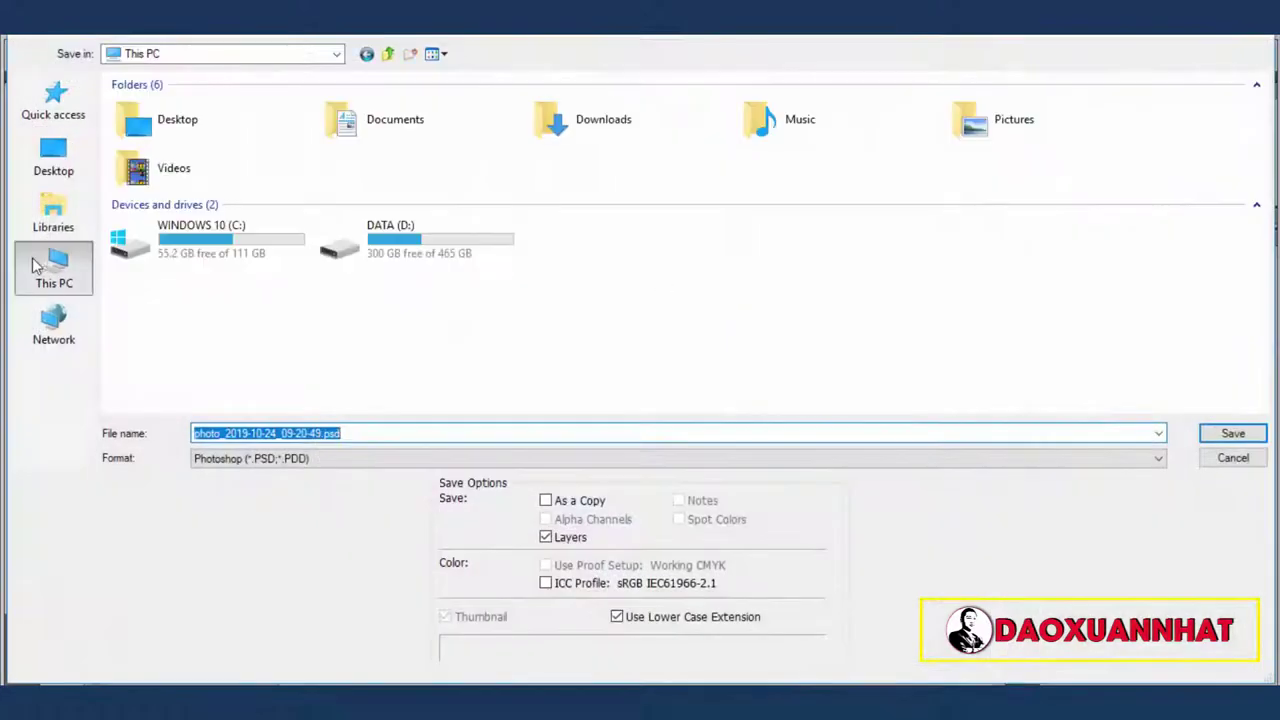
{"action": "double_click", "coordinate": [604, 142]}
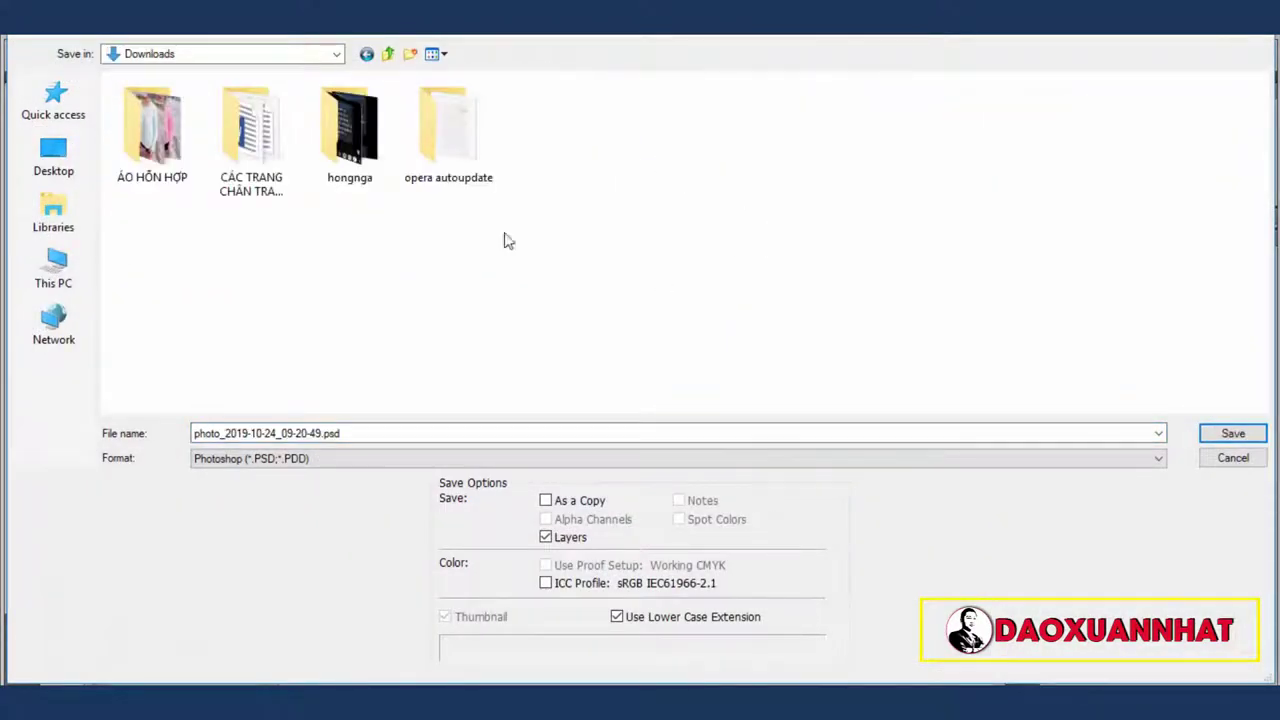
{"action": "left_click", "coordinate": [330, 458]}
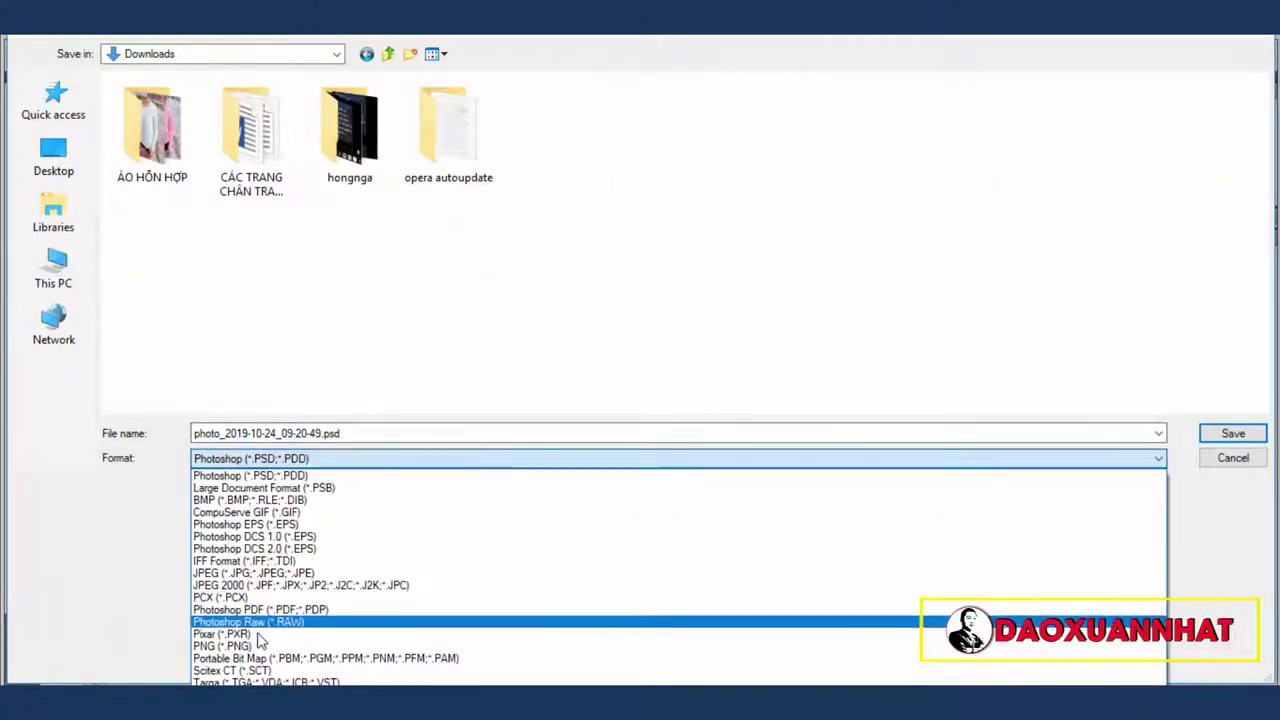
{"action": "left_click", "coordinate": [222, 646]}
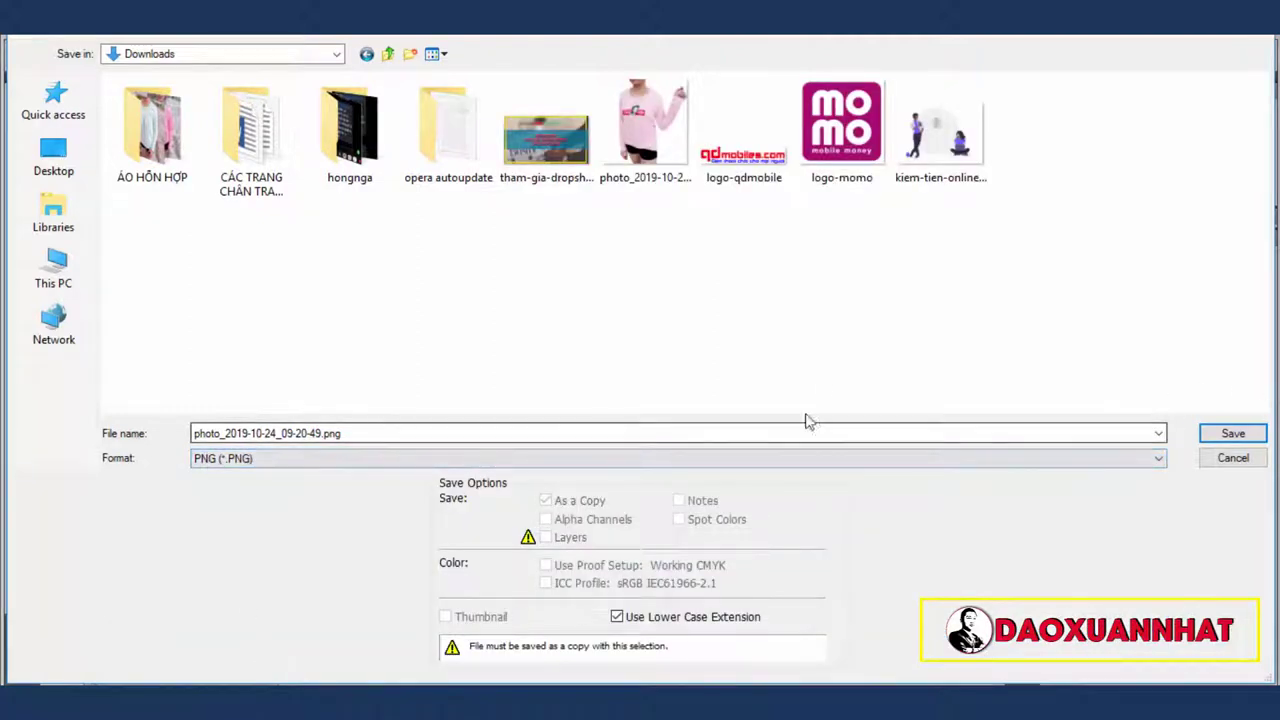
Name the file photo_2019-10-24_09-20-49-hd and save it, accepting the PNG options.
{"action": "left_click", "coordinate": [318, 435]}
{"action": "left_click", "coordinate": [312, 433]}
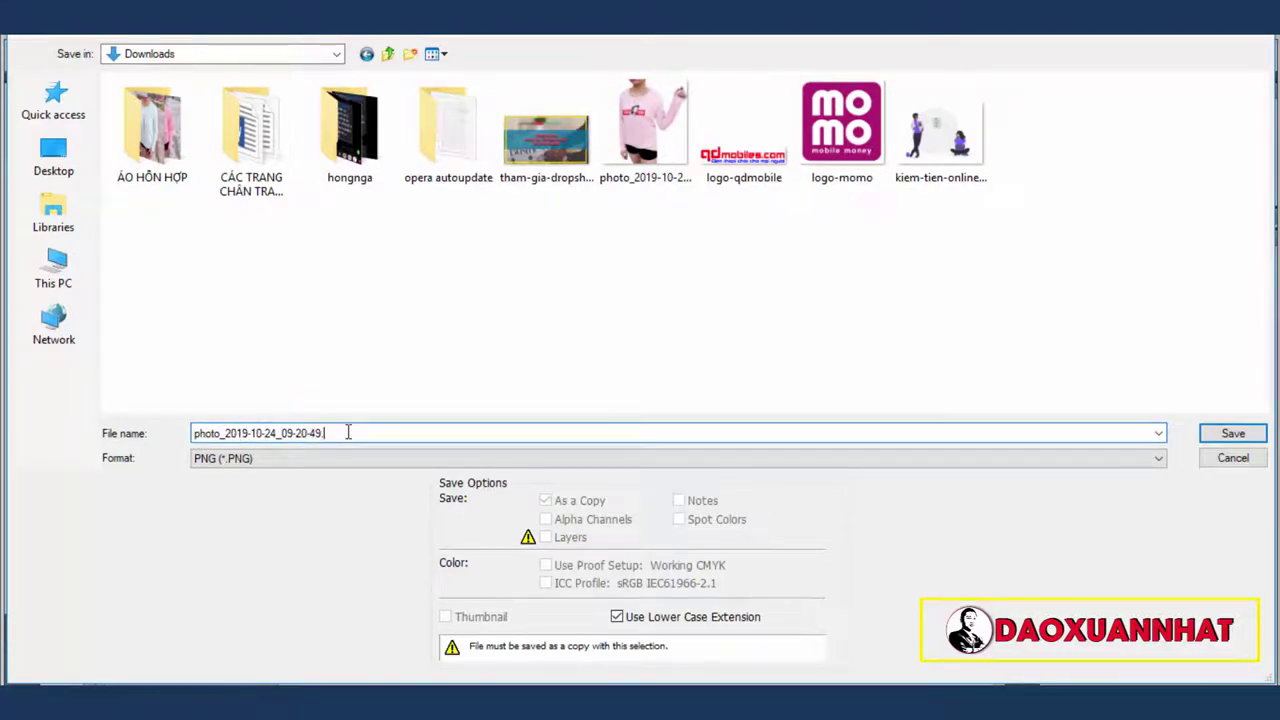
{"action": "key", "text": "BackSpace"}
{"action": "type", "text": "hd"}
{"action": "left_click", "coordinate": [1235, 435]}
{"action": "left_click", "coordinate": [716, 250]}
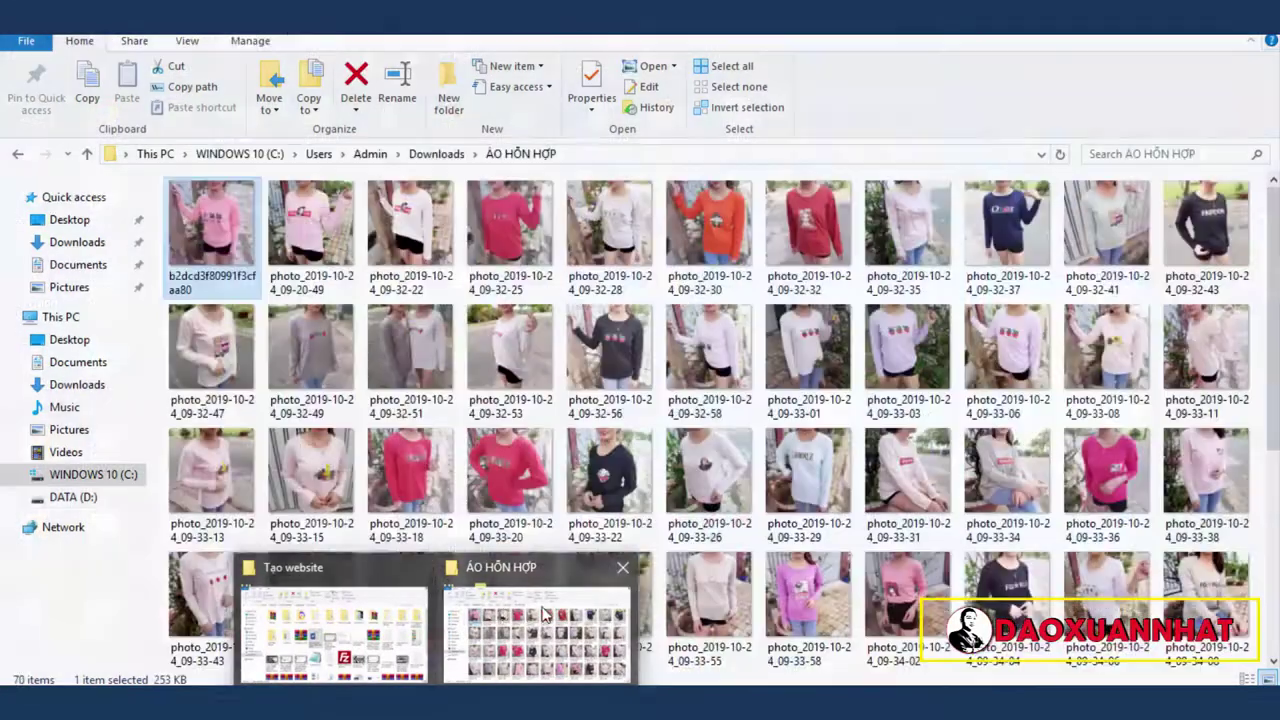
Preview photo_2019-10-24_09-20-49-hd in Downloads, then open it with Adobe Photoshop CS5.
{"action": "left_click", "coordinate": [543, 613]}
{"action": "left_click", "coordinate": [77, 243]}
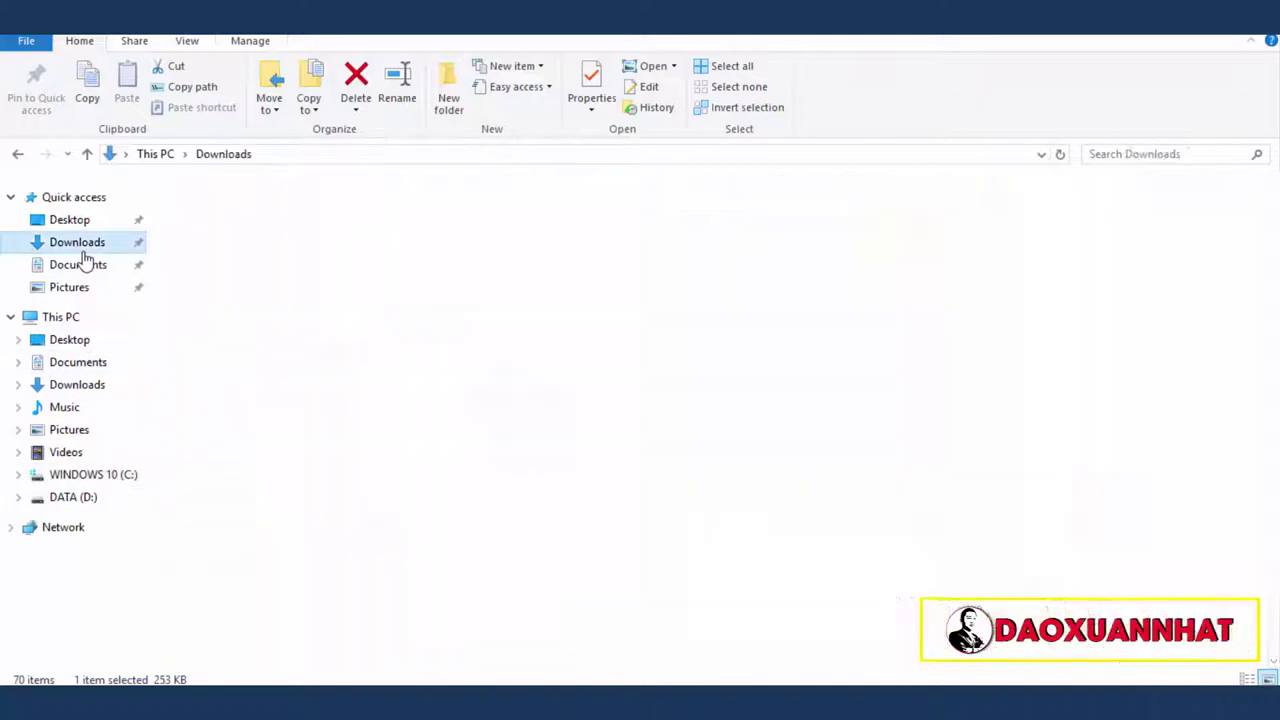
{"action": "scroll", "coordinate": [630, 313], "scroll_direction": "down", "scroll_amount": 2}
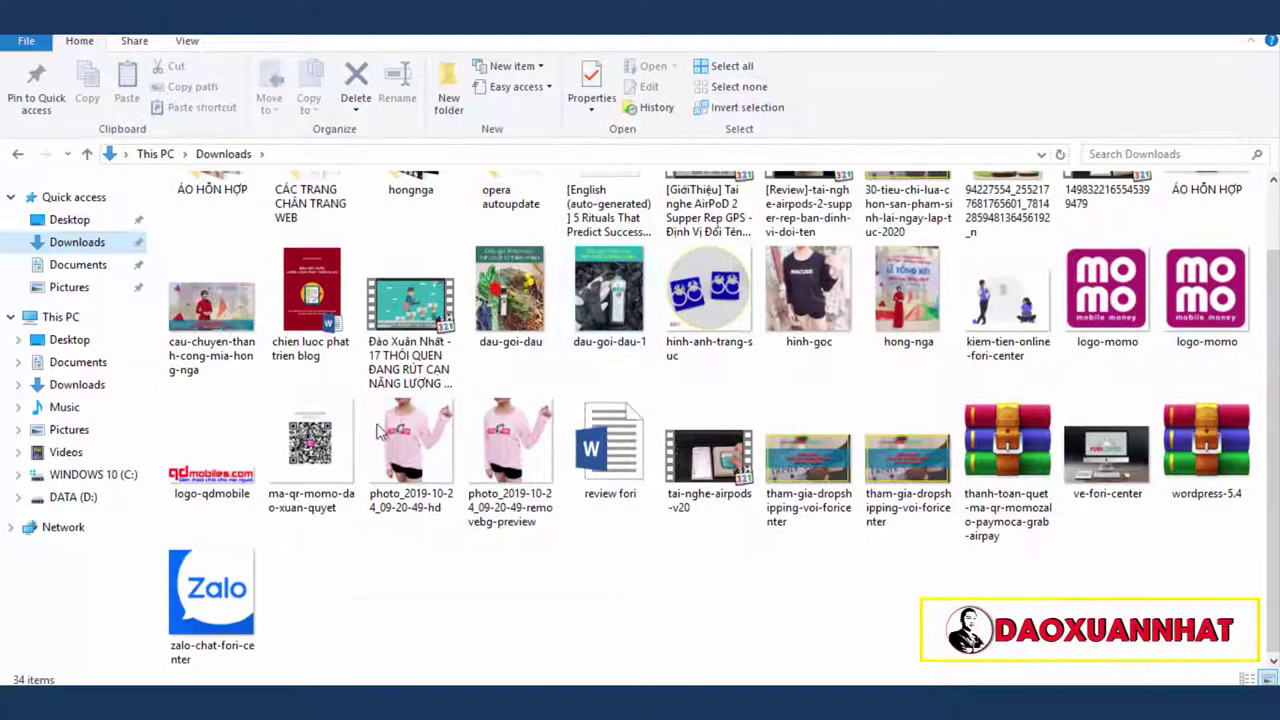
{"action": "double_click", "coordinate": [417, 440]}
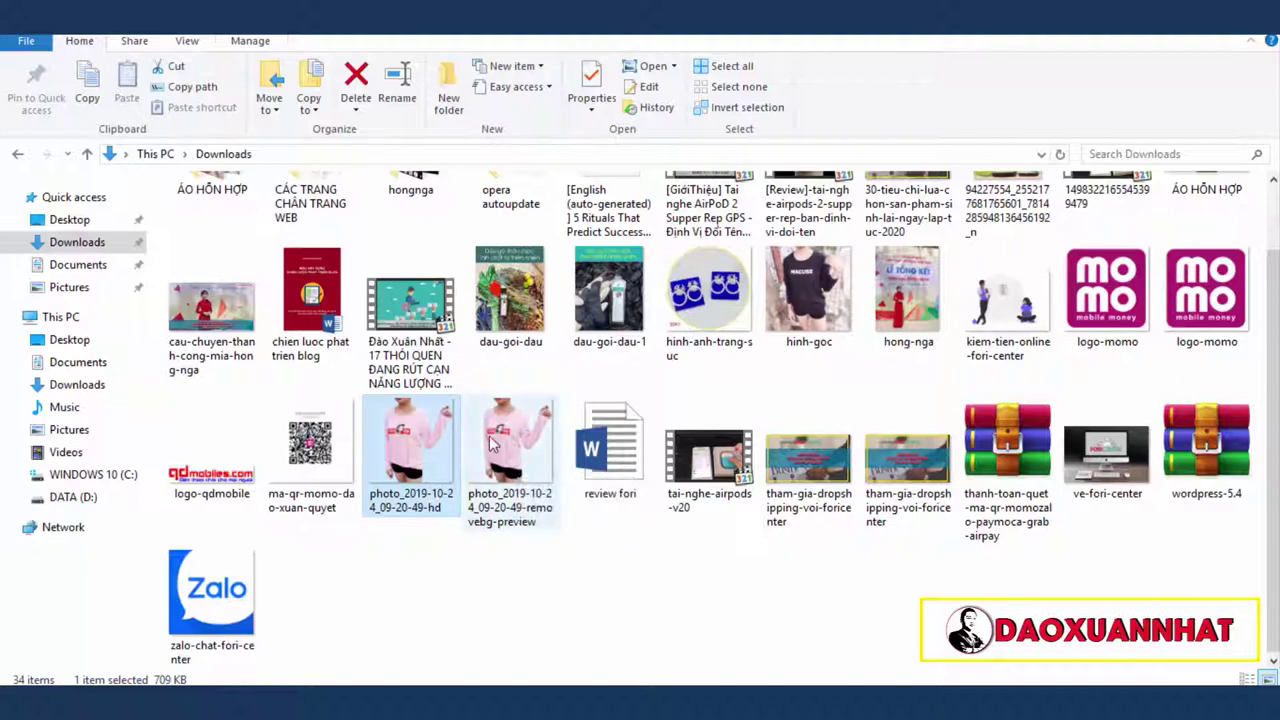
{"action": "right_click", "coordinate": [420, 458]}
{"action": "mouse_move", "coordinate": [476, 333]}
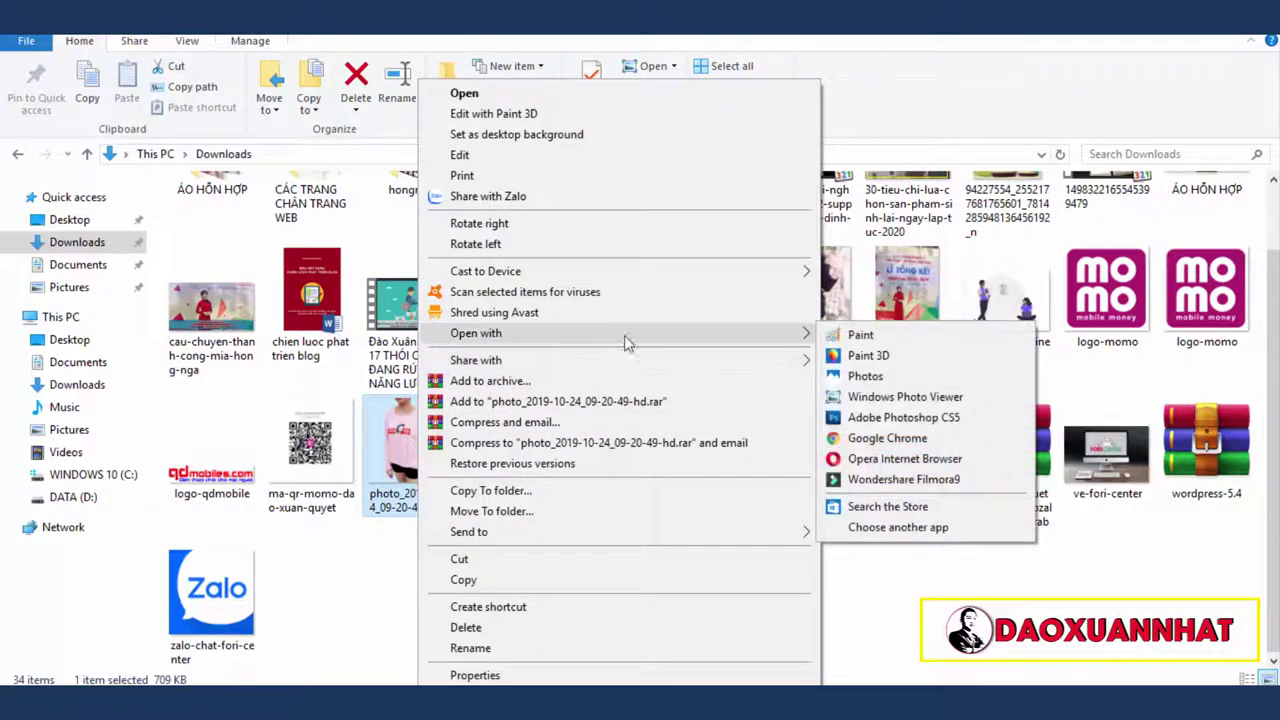
{"action": "left_click", "coordinate": [901, 418]}
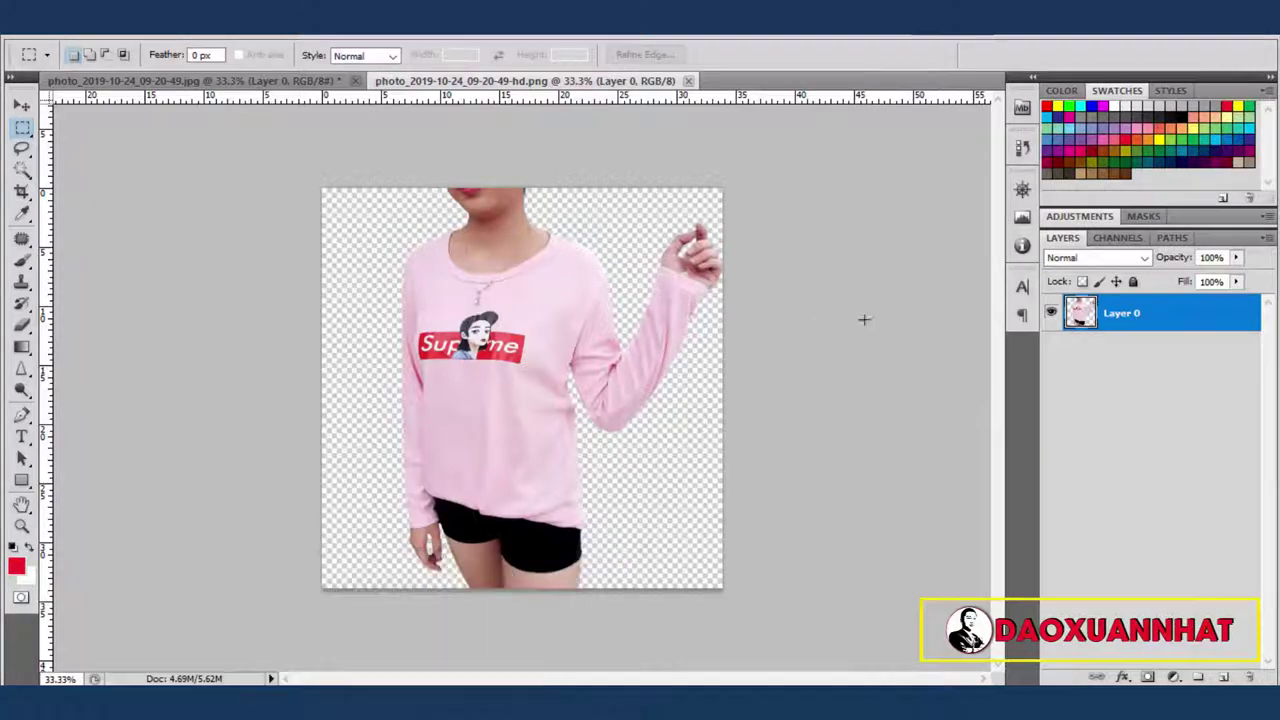
Open the removebg-preview PNG as a separate Photoshop document.
{"action": "left_click", "coordinate": [62, 38]}
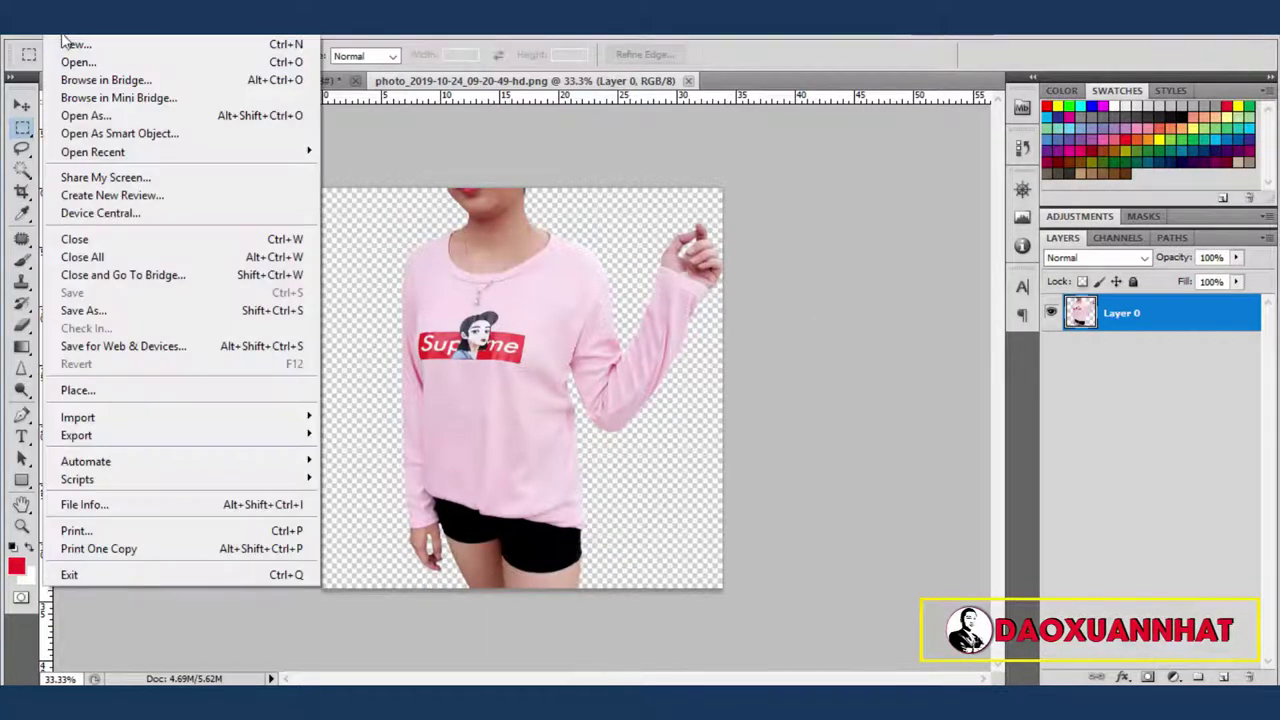
{"action": "left_click", "coordinate": [78, 62]}
{"action": "scroll", "coordinate": [502, 330], "scroll_direction": "down", "scroll_amount": 3}
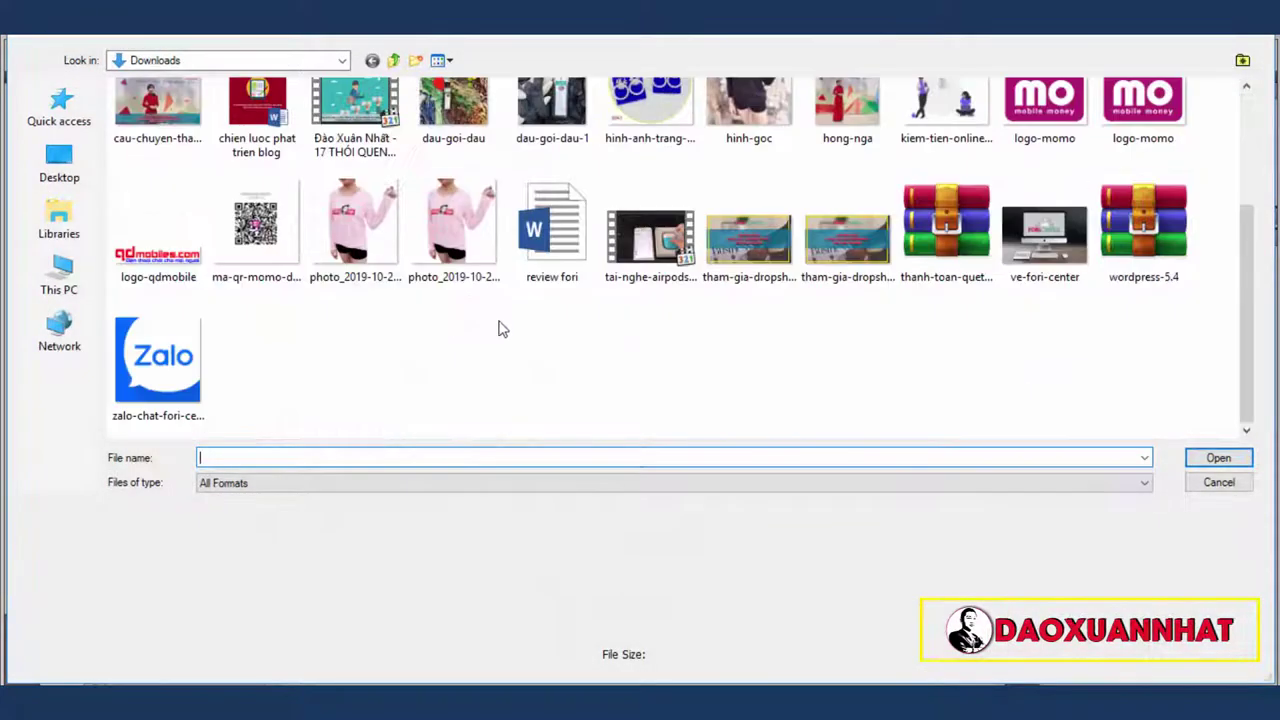
{"action": "double_click", "coordinate": [453, 230]}
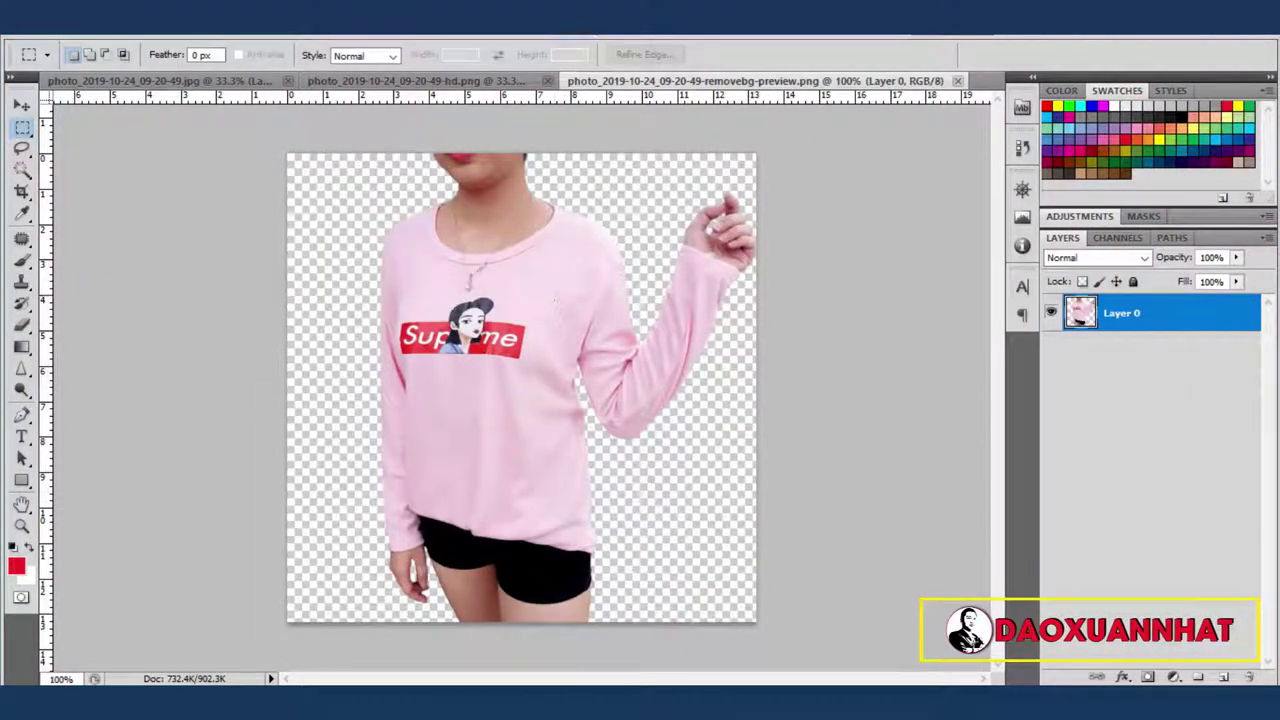
View the hd.png document at 100% zoom, then at 25%.
{"action": "left_click", "coordinate": [512, 81]}
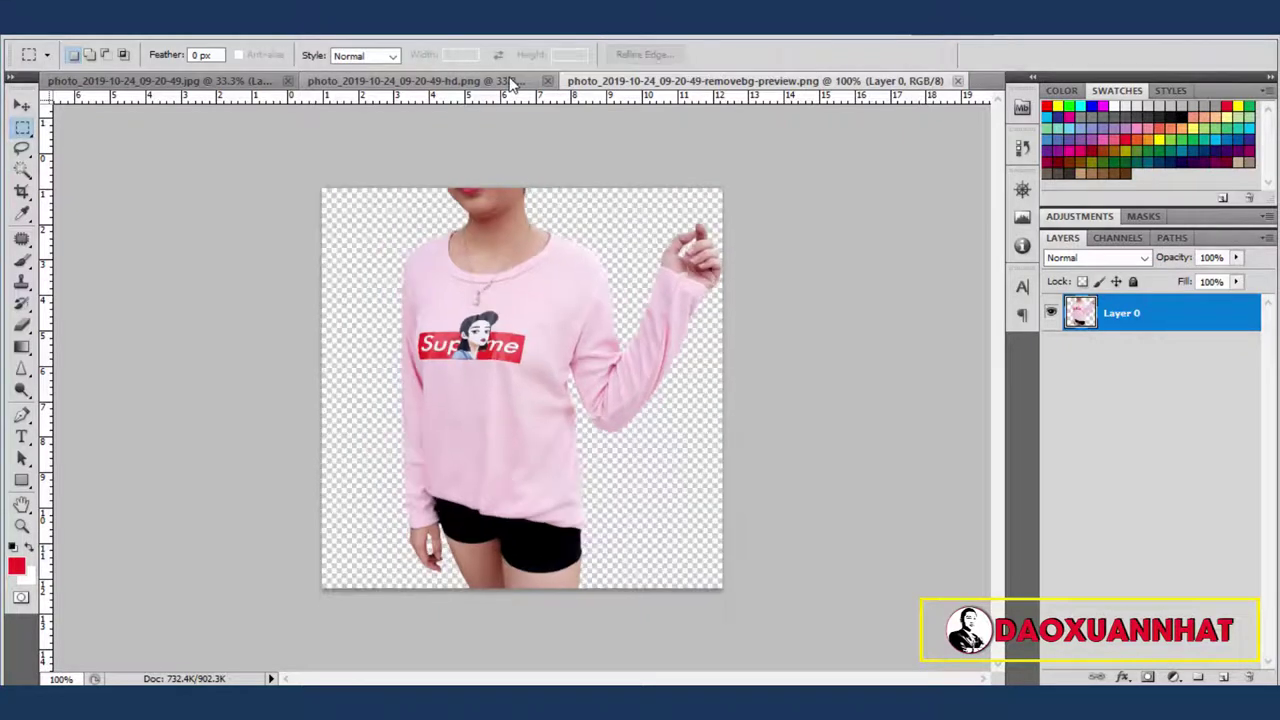
{"action": "left_click", "coordinate": [590, 40]}
{"action": "left_click", "coordinate": [598, 86]}
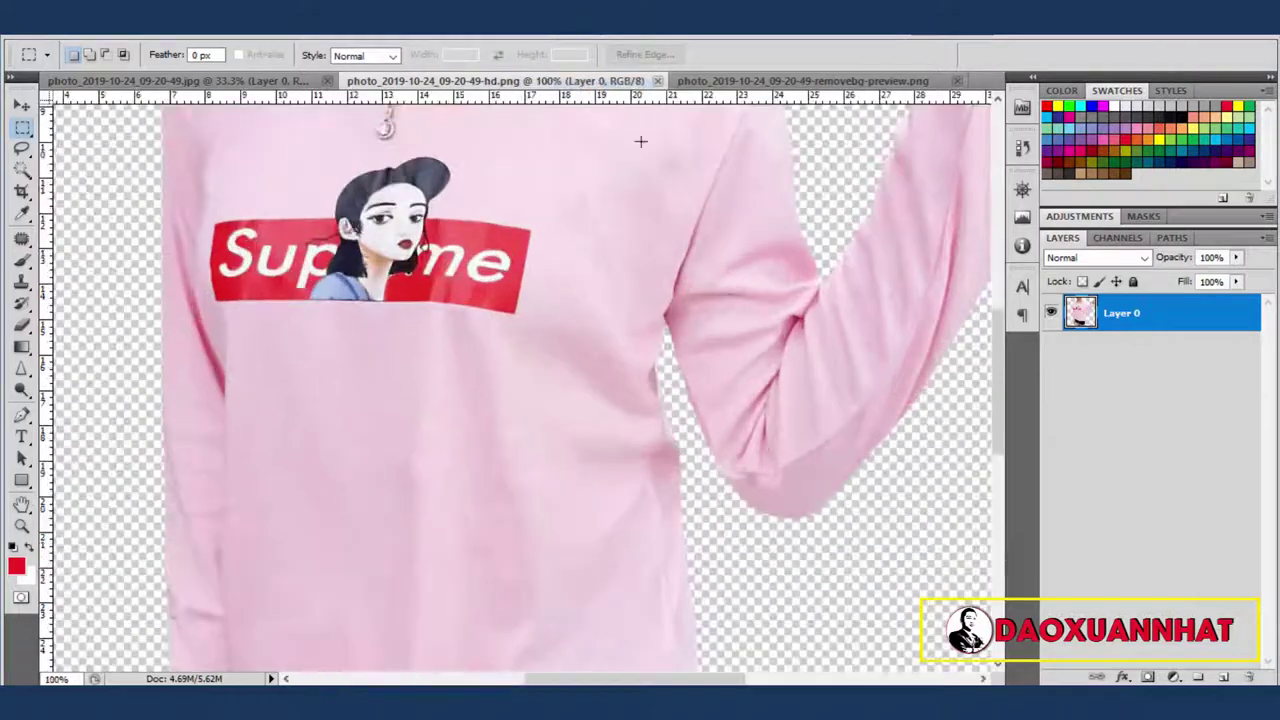
{"action": "left_click_drag", "start_coordinate": [997, 359], "coordinate": [1006, 180]}
{"action": "left_click", "coordinate": [590, 40]}
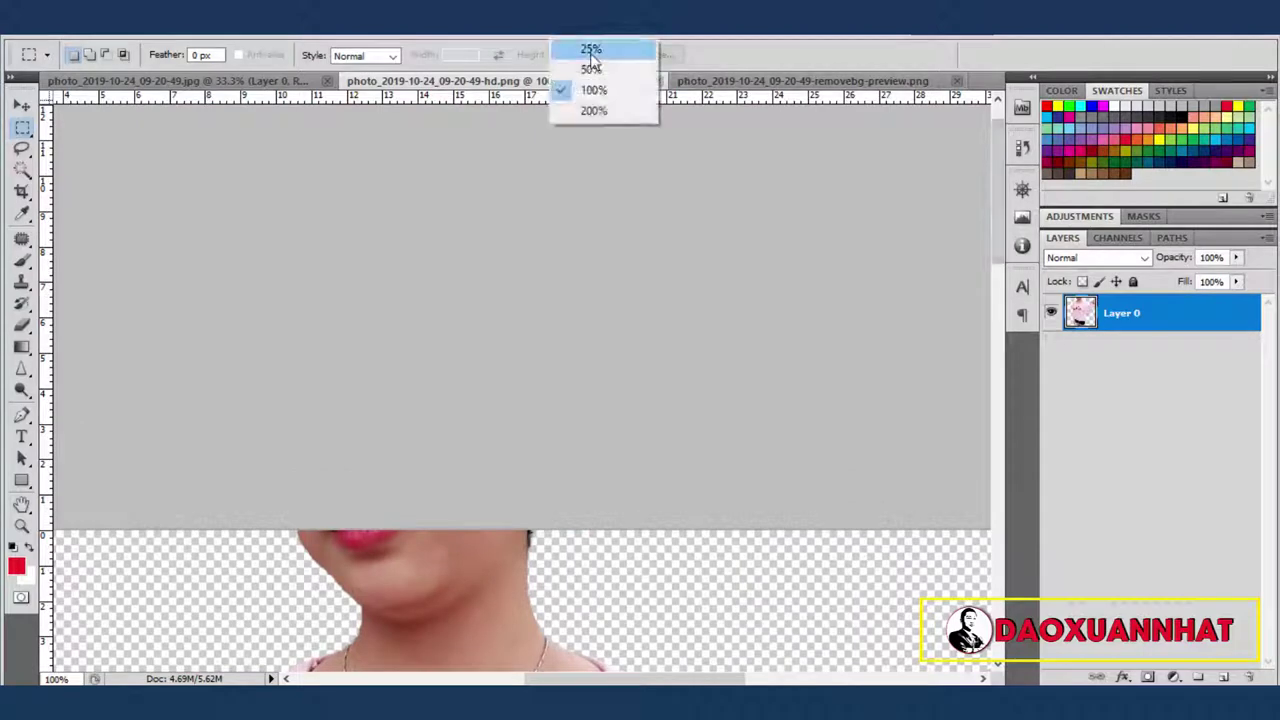
{"action": "left_click", "coordinate": [591, 49]}
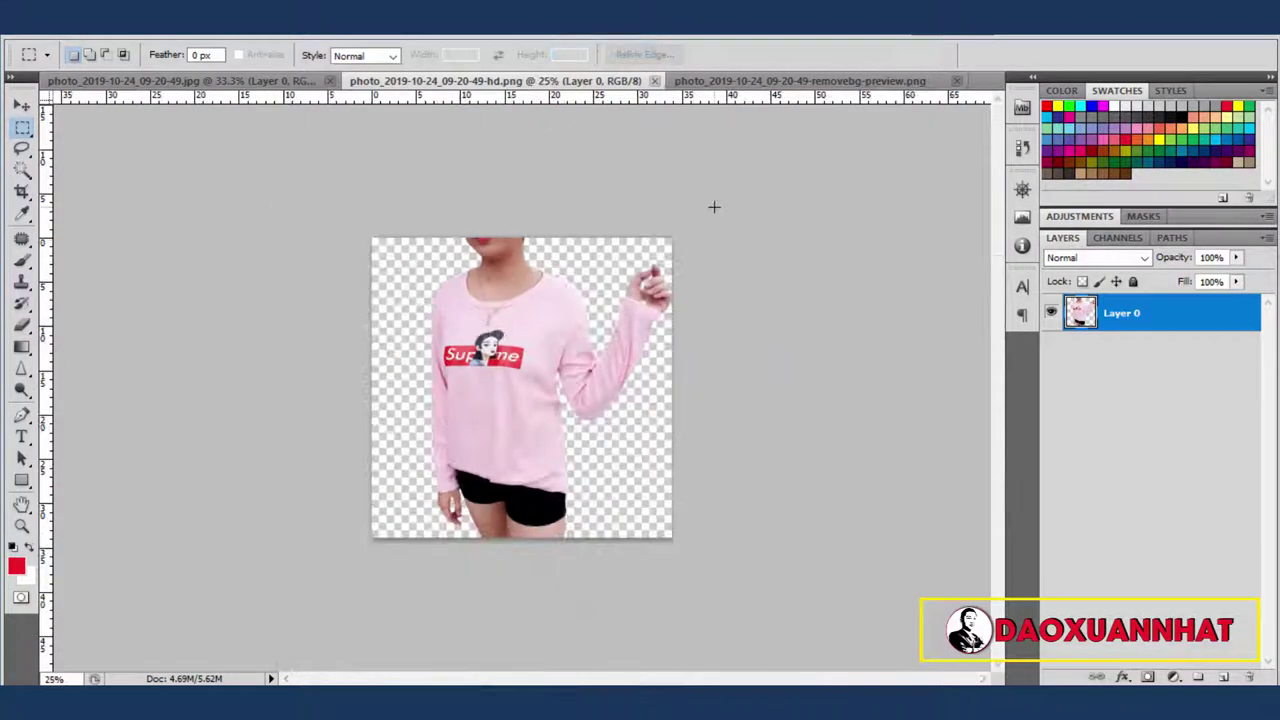